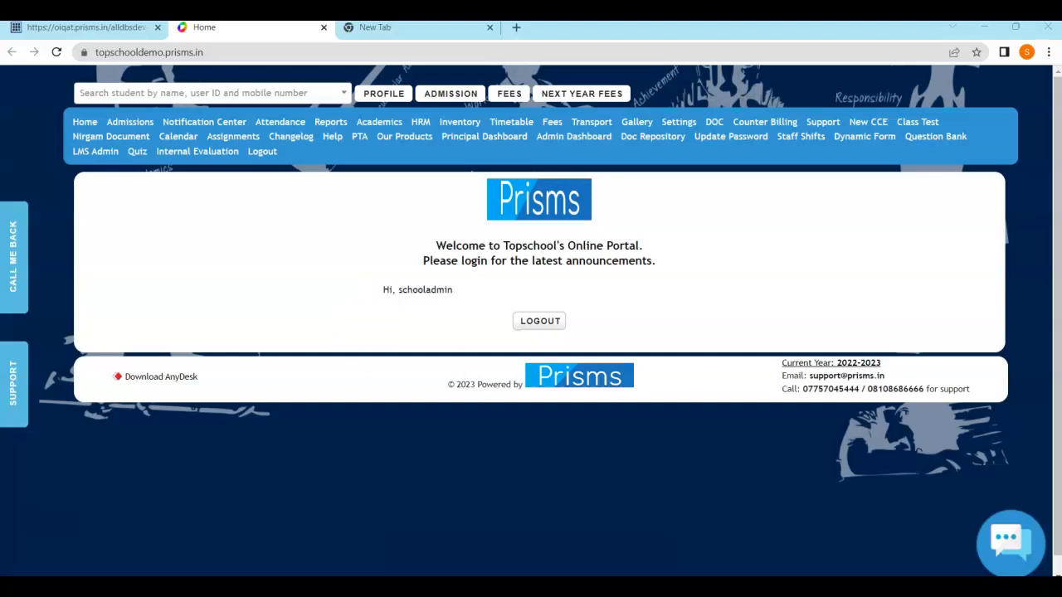
Open the Enquiry form from the Admissions module, with 2023-2024 preselected
left_click(131, 124)
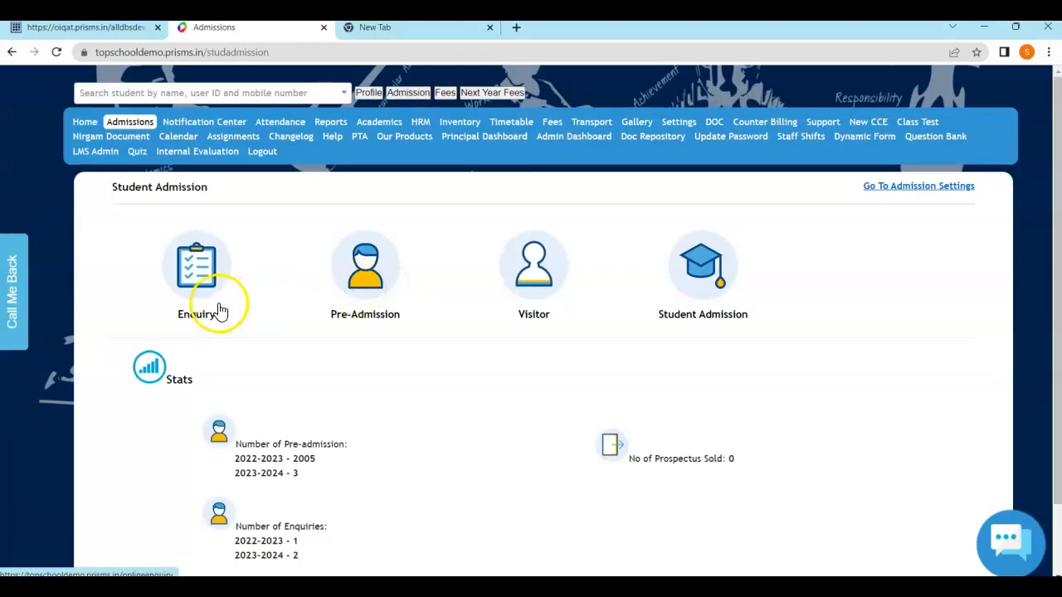
left_click(192, 270)
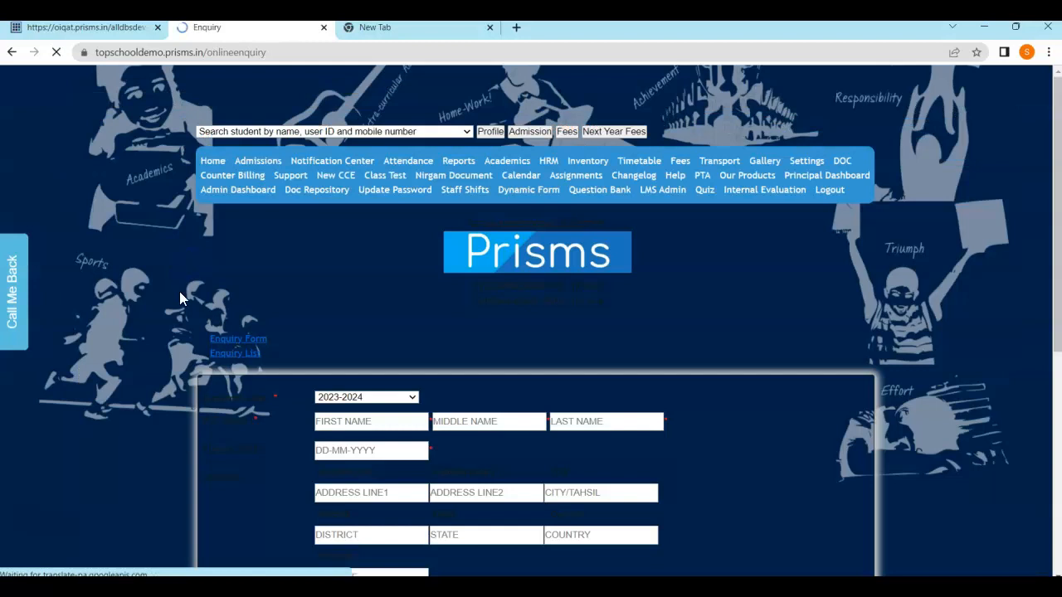
scroll(580, 288, "down", 5)
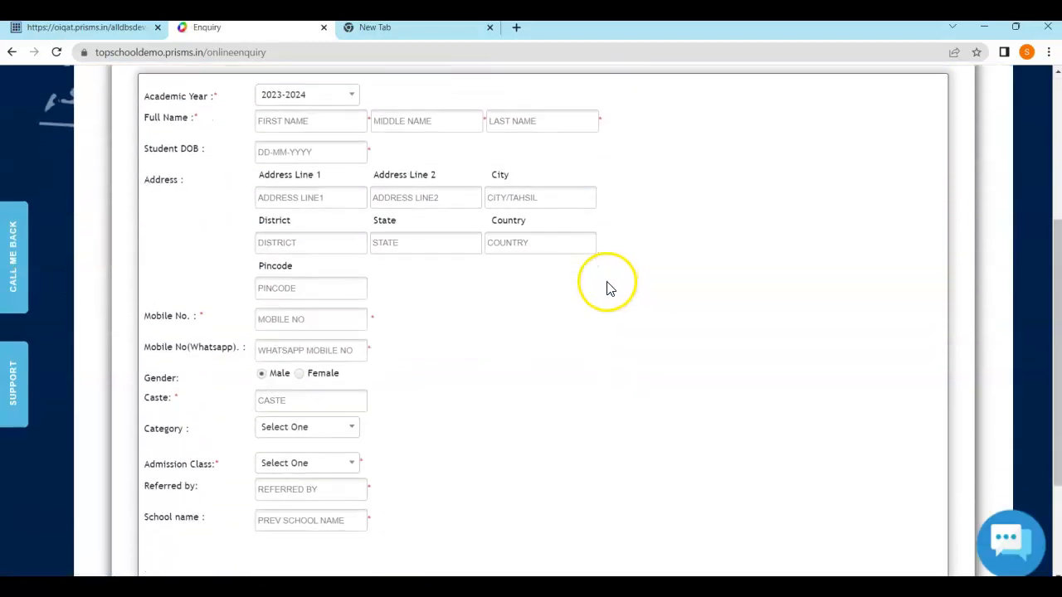
scroll(390, 342, "up", 2)
scroll(368, 232, "up", 2)
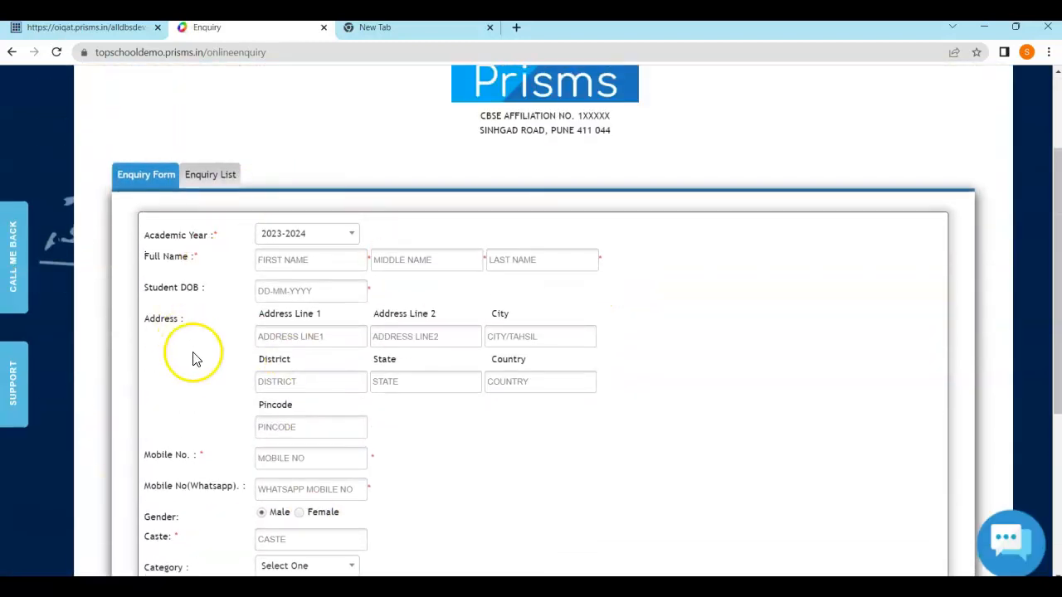
scroll(194, 358, "down", 1)
scroll(192, 306, "down", 2)
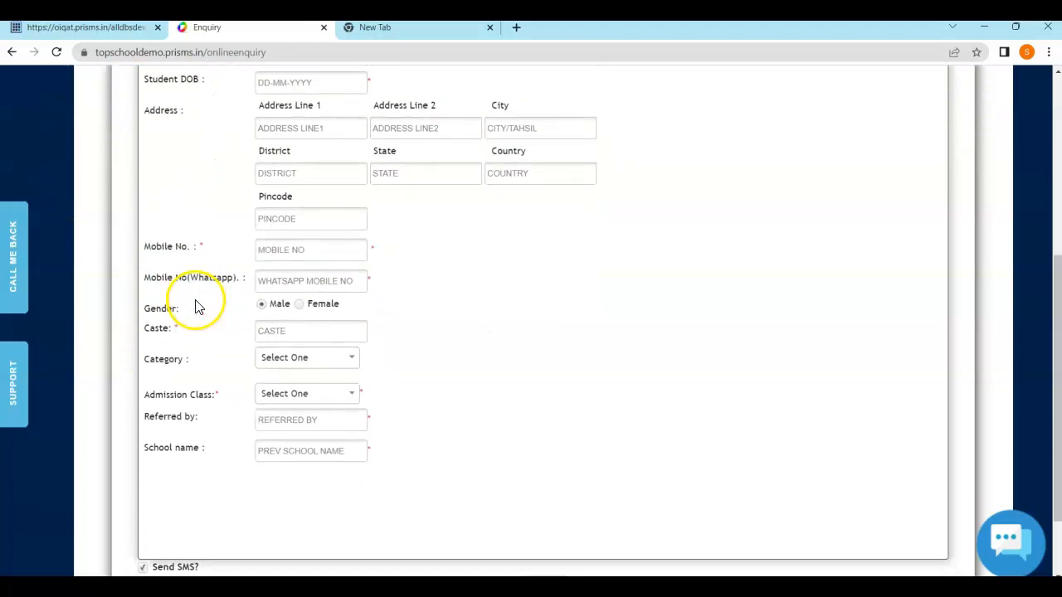
scroll(199, 332, "down", 1)
scroll(209, 365, "up", 3)
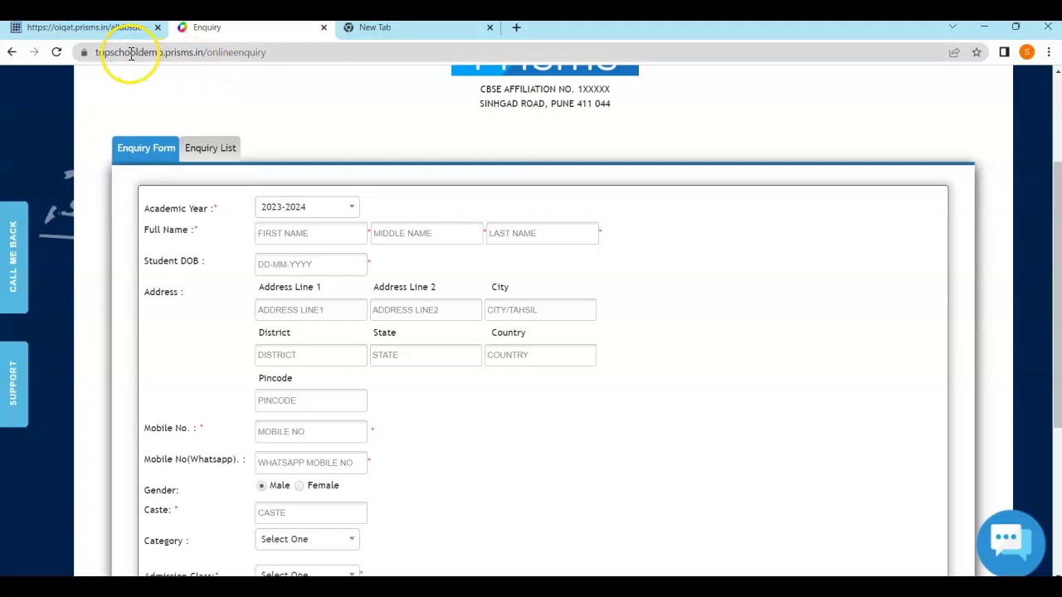
left_click(282, 52)
double_click(282, 53)
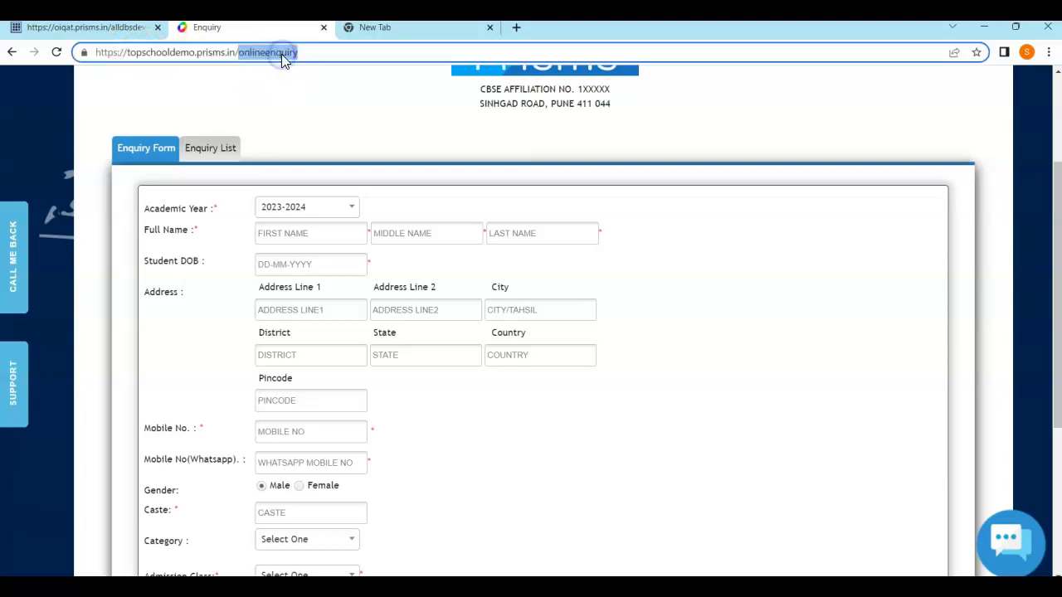
left_click_drag(302, 52, 111, 54)
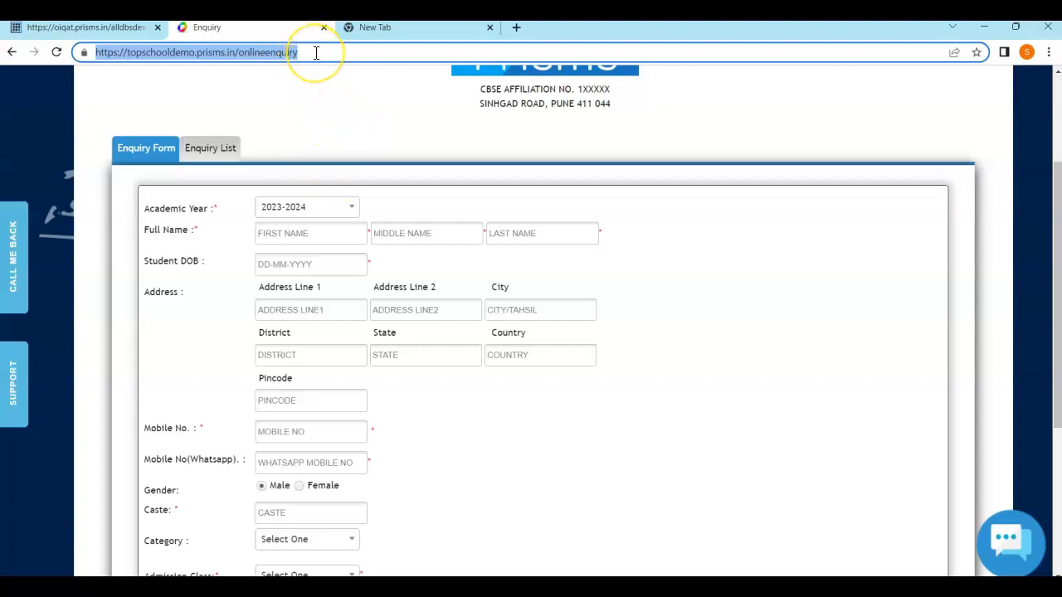
left_click(321, 123)
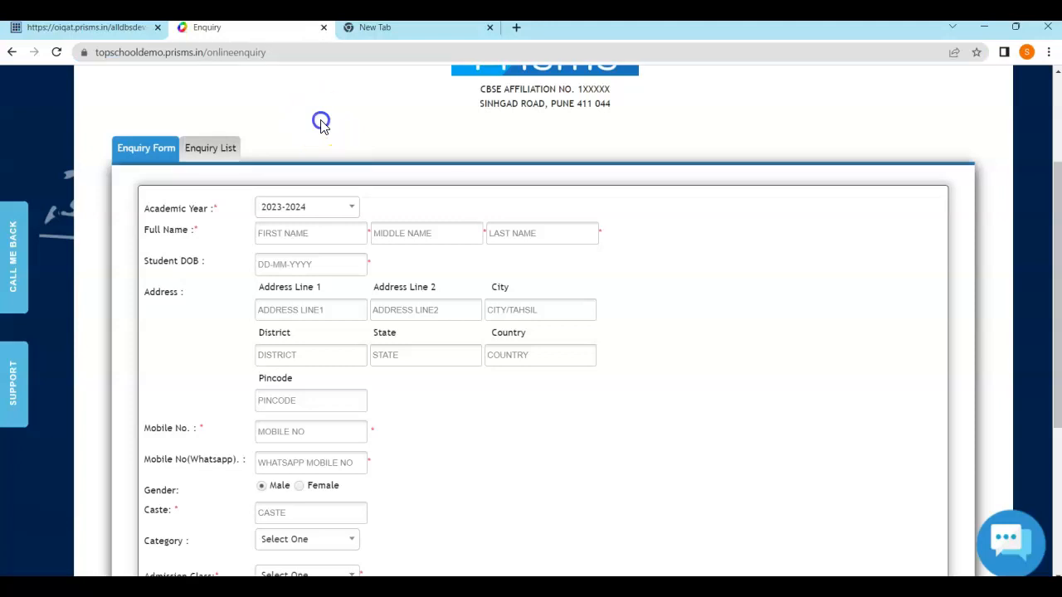
Review the two pending enquiries in the Enquiry List, then return to the Student Admission page
left_click(214, 150)
scroll(415, 213, "up", 1)
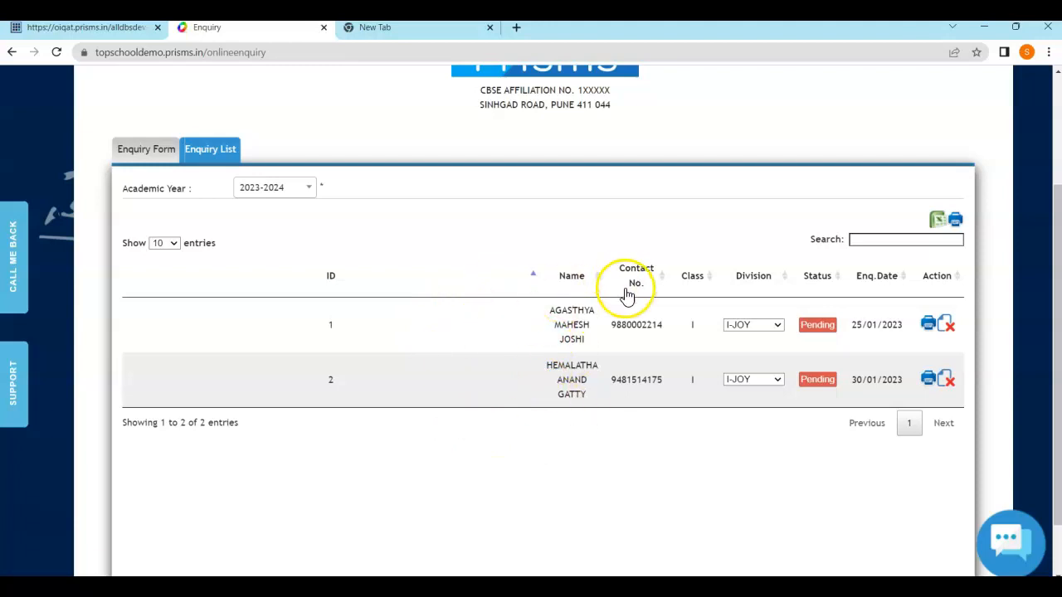
left_click(815, 333)
left_click(959, 245)
scroll(456, 357, "up", 1)
scroll(477, 361, "up", 1)
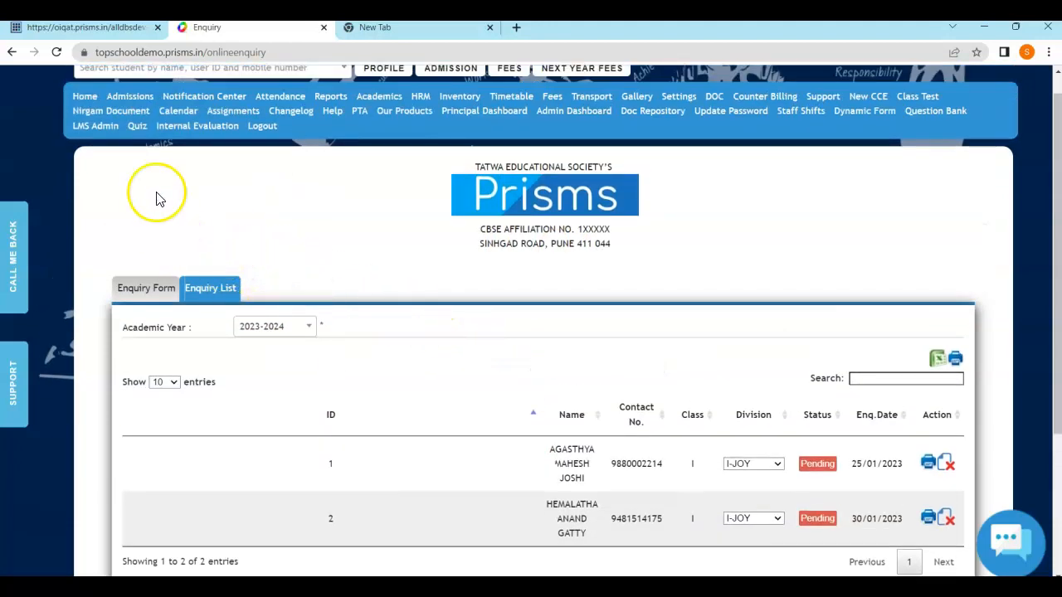
left_click(130, 97)
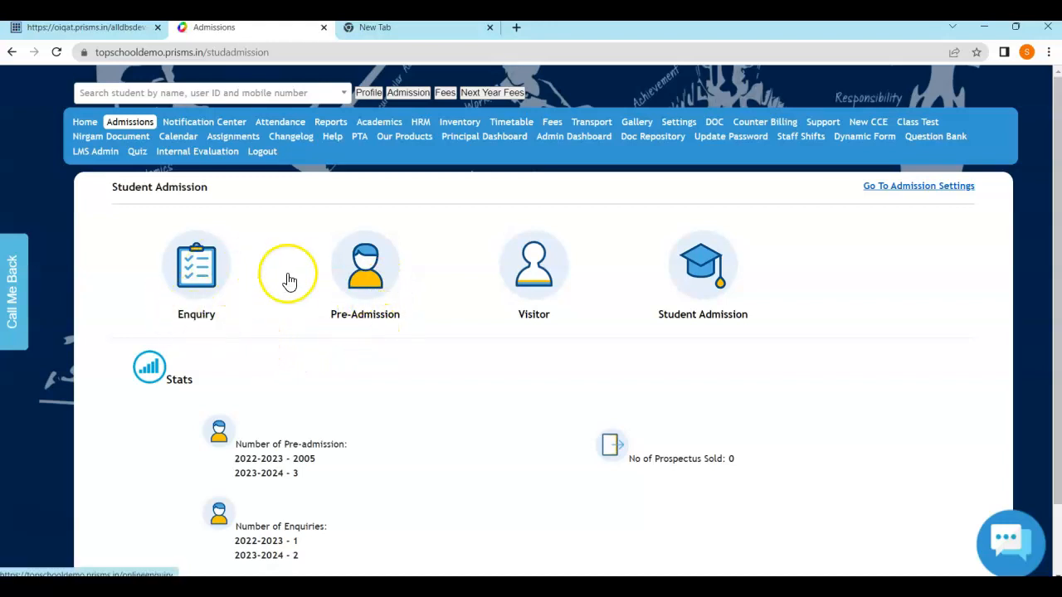
Open the blank Pre-Admission 'Add new Student' form and look through its fields
left_click(377, 287)
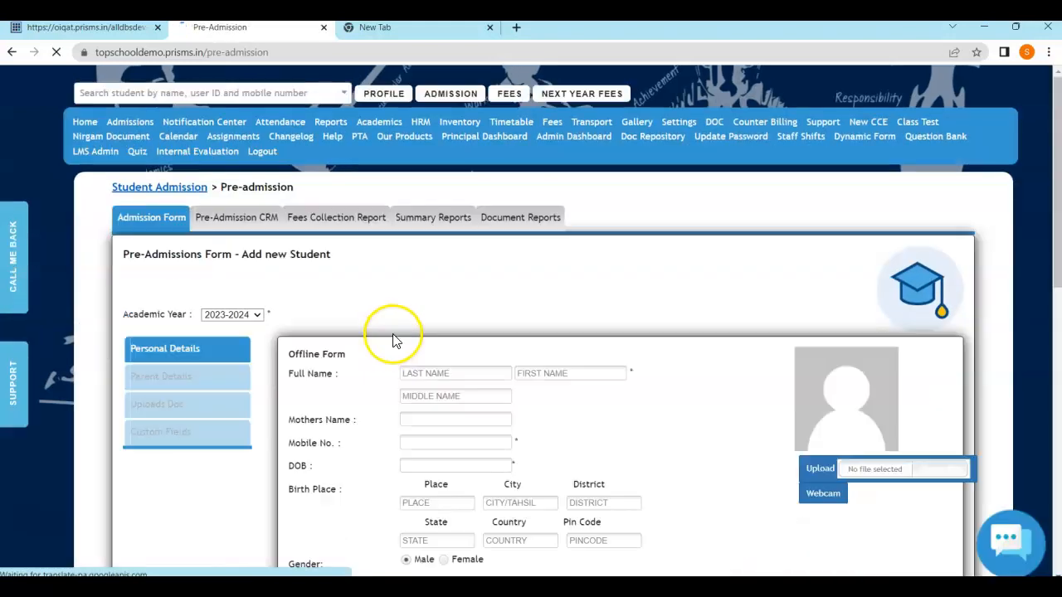
scroll(423, 220, "down", 2)
scroll(426, 315, "down", 4)
scroll(429, 315, "down", 5)
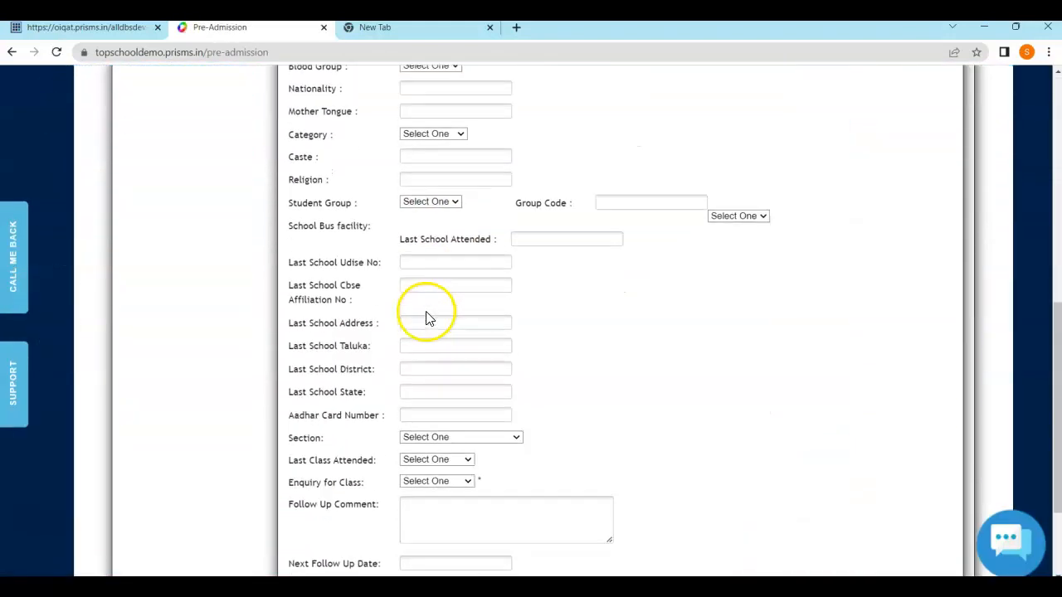
scroll(398, 342, "up", 10)
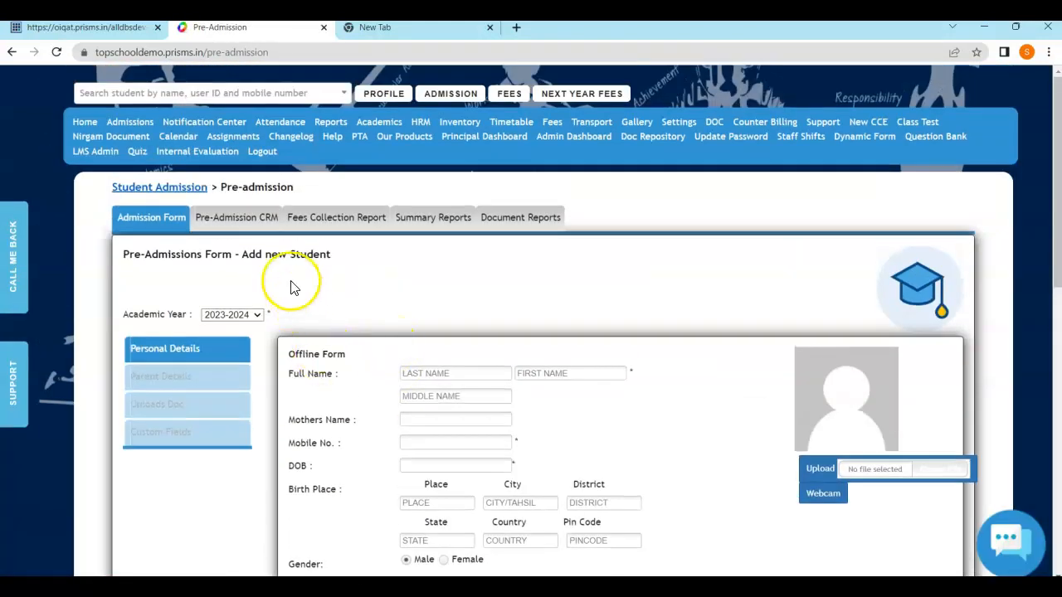
Open the Admin Dashboard in a new browser tab
left_click(197, 51)
left_click(201, 52)
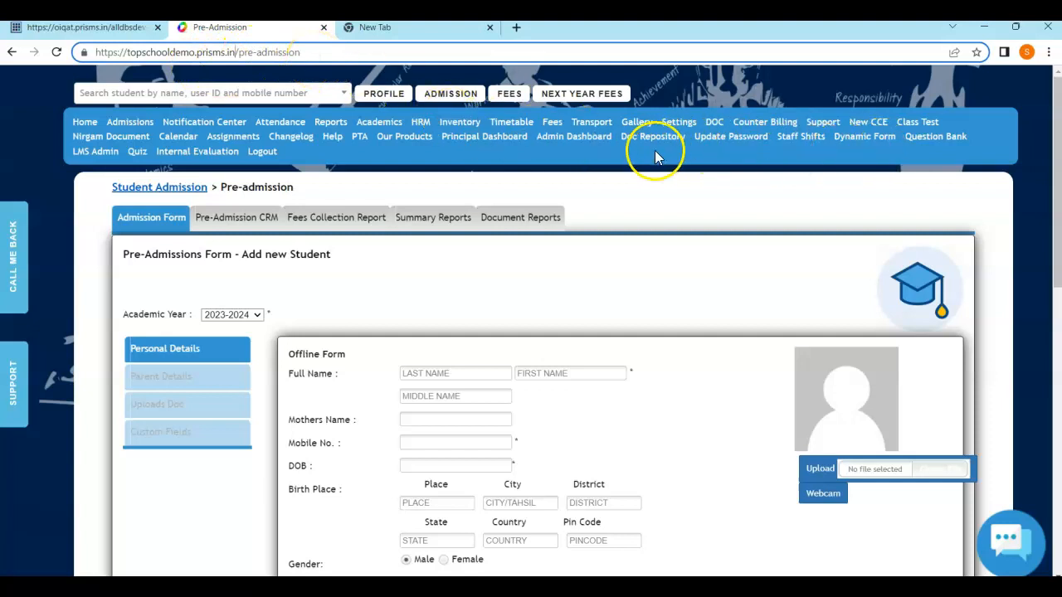
right_click(564, 146)
left_click(578, 153)
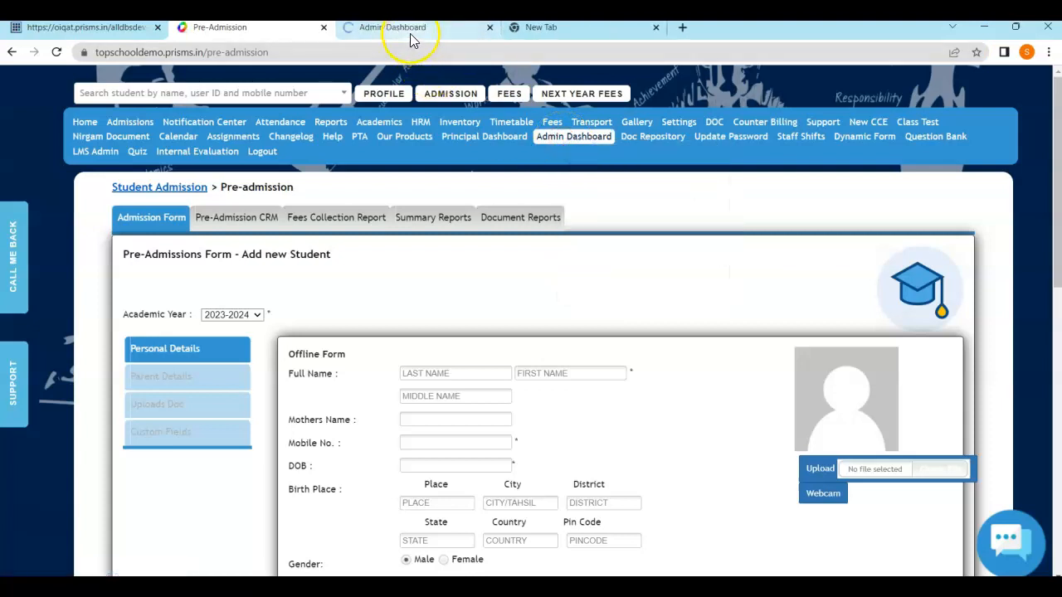
left_click(411, 33)
scroll(477, 367, "down", 5)
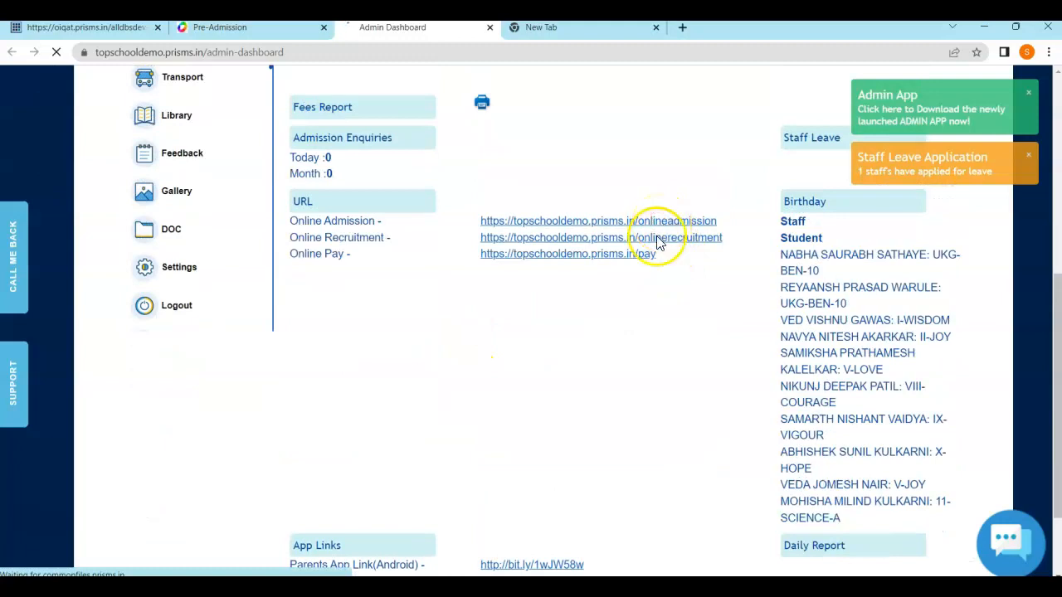
scroll(723, 237, "up", 2)
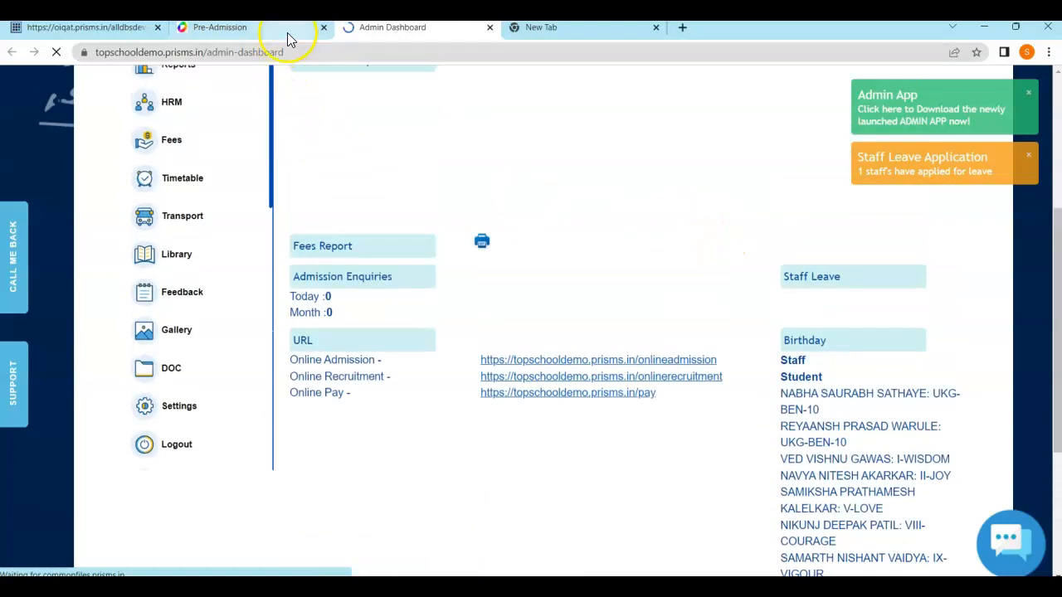
left_click(287, 33)
scroll(498, 274, "down", 1)
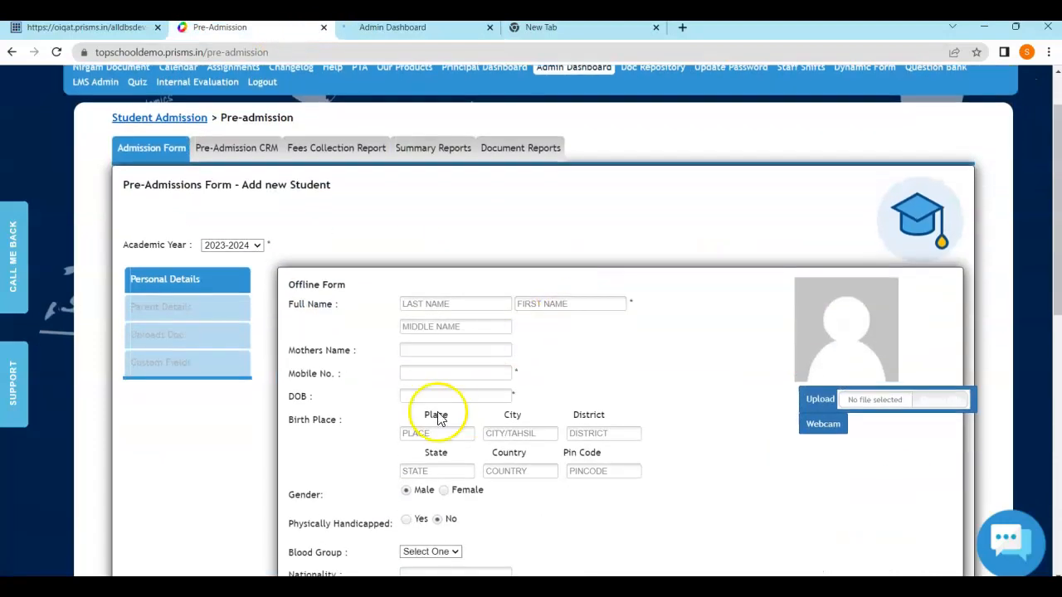
Look over the Pre-Admissions form fields, then go back to the Student Admission overview
scroll(594, 270, "up", 1)
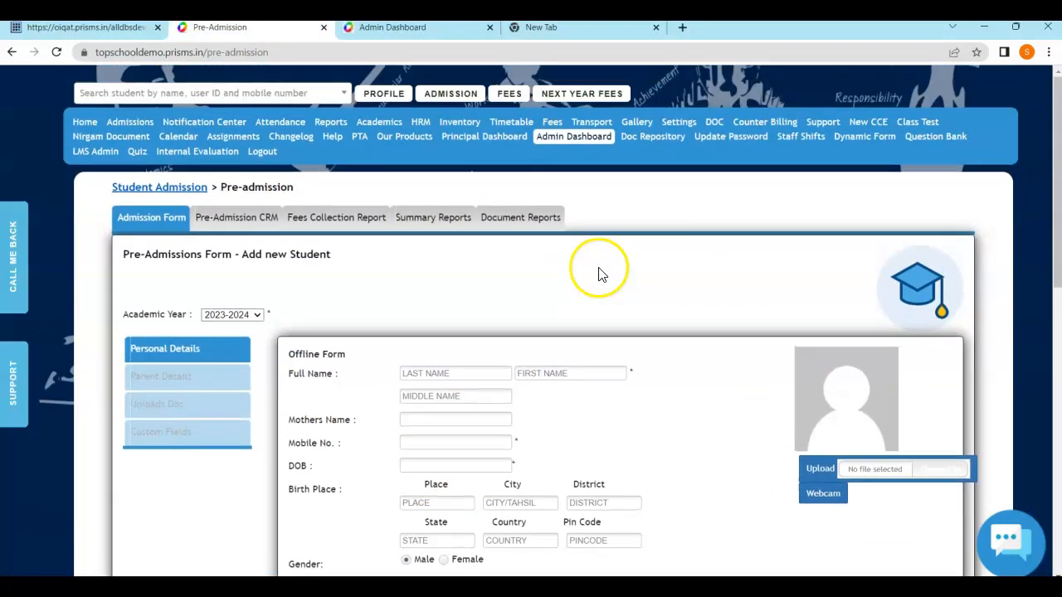
scroll(614, 316, "down", 3)
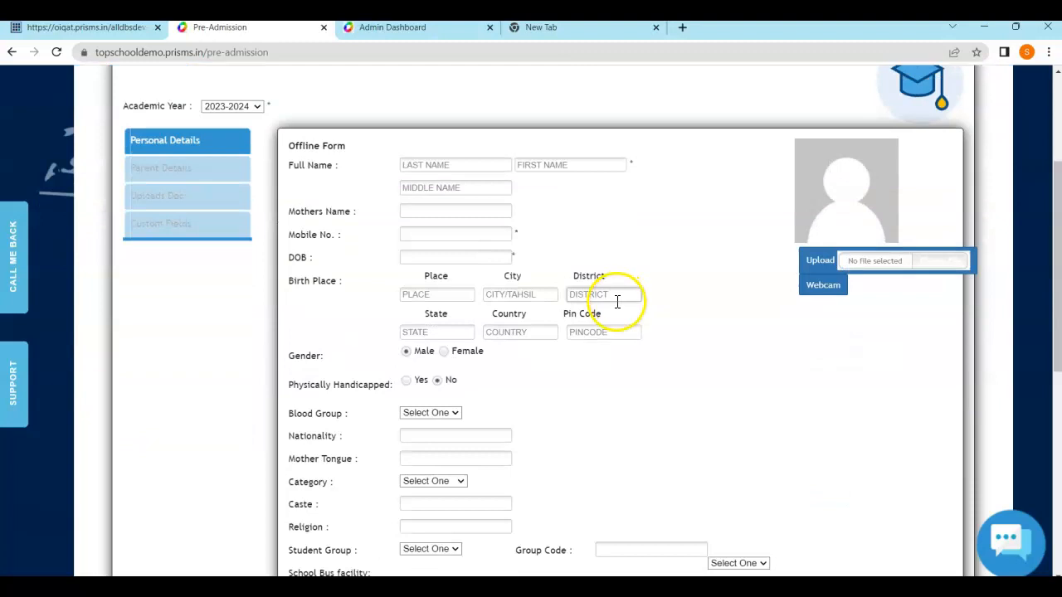
scroll(581, 290, "up", 1)
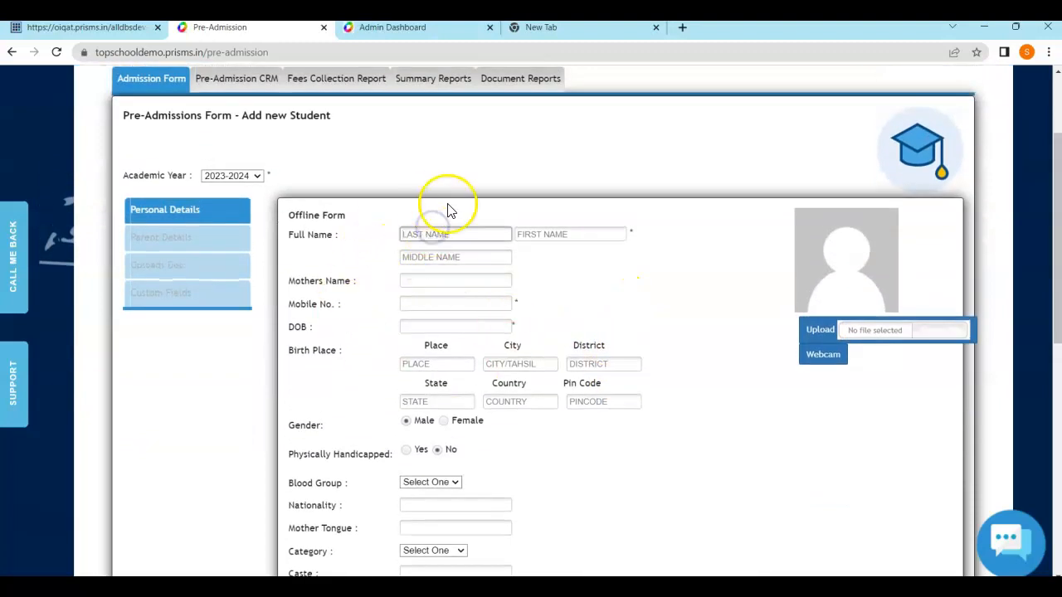
scroll(554, 315, "down", 1)
scroll(558, 312, "up", 2)
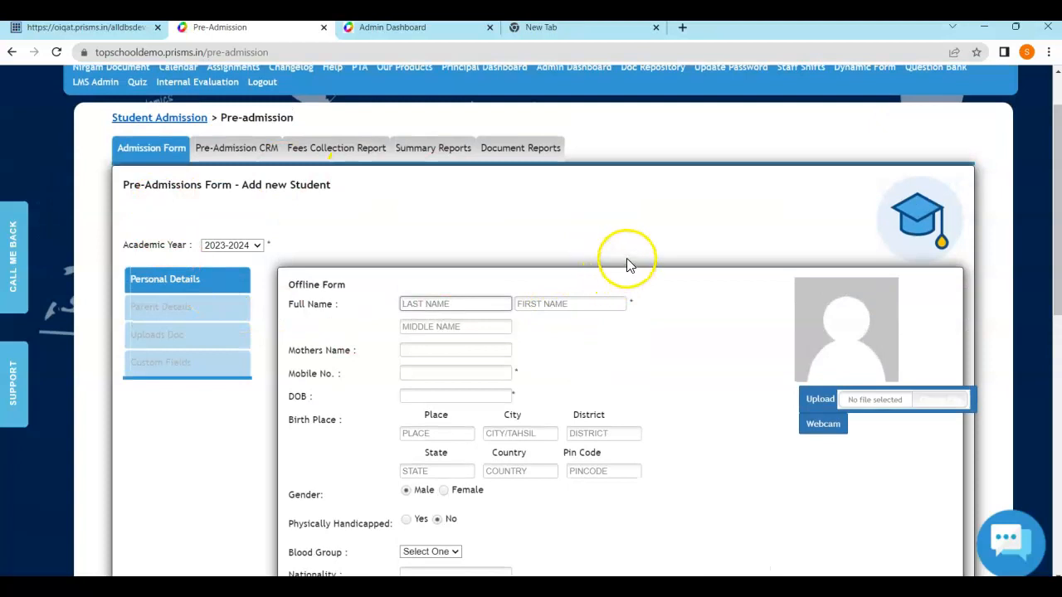
scroll(538, 308, "down", 3)
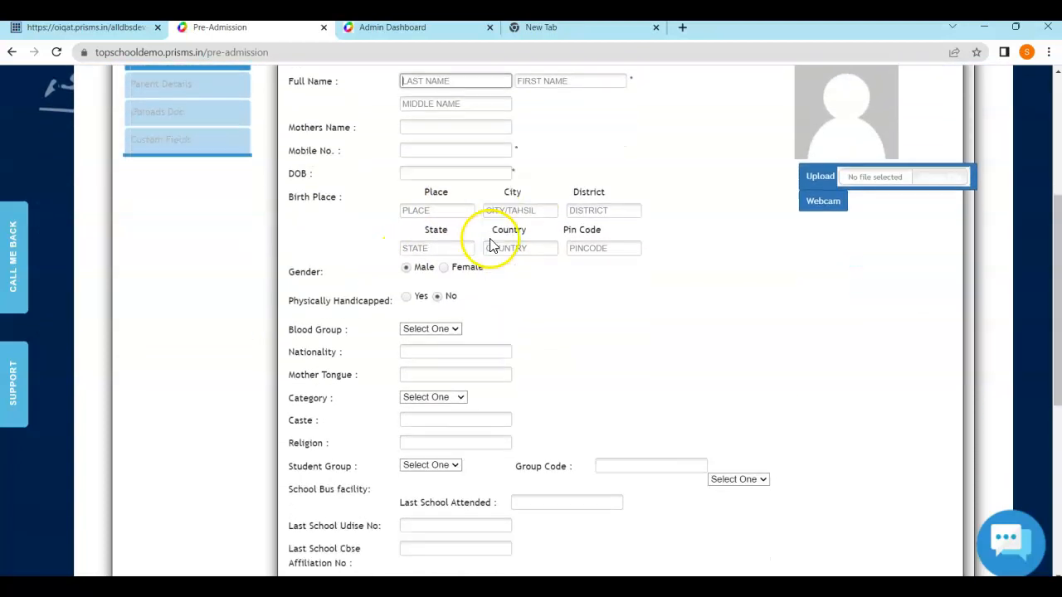
scroll(500, 242, "down", 5)
scroll(534, 327, "up", 4)
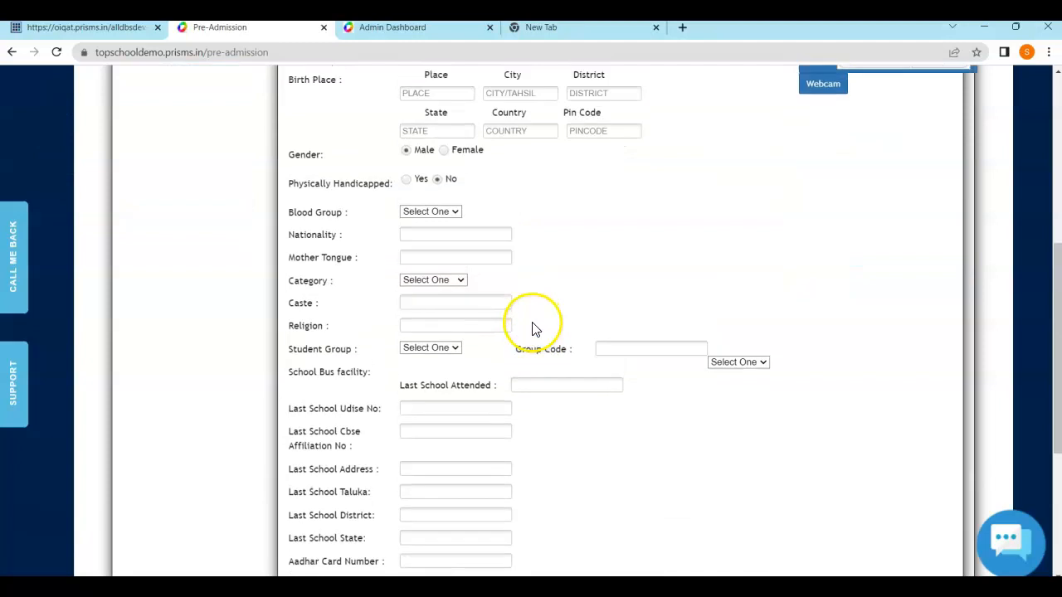
scroll(533, 326, "up", 3)
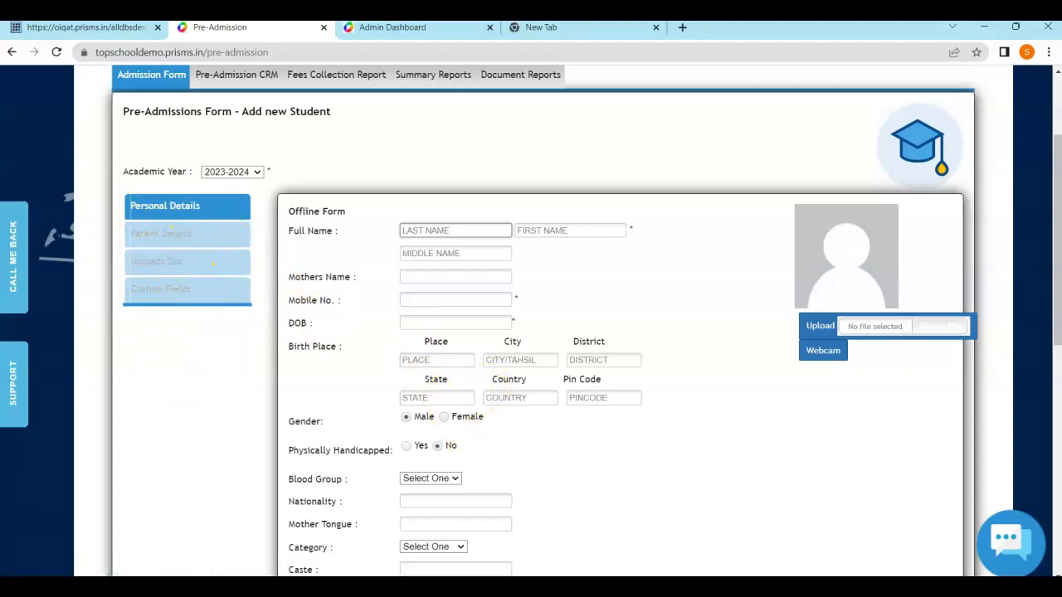
scroll(676, 351, "down", 6)
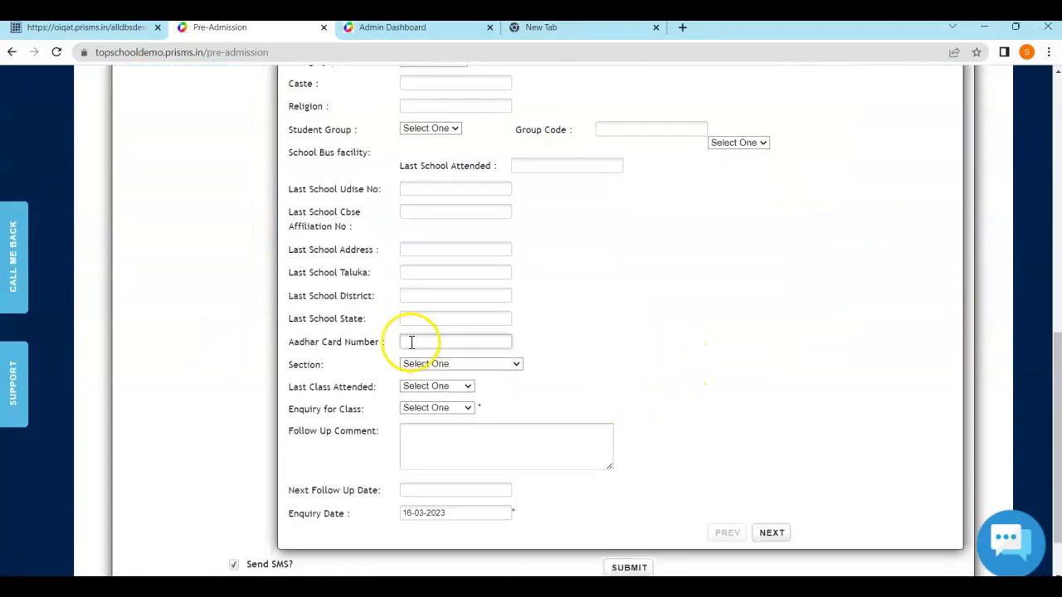
scroll(374, 326, "up", 8)
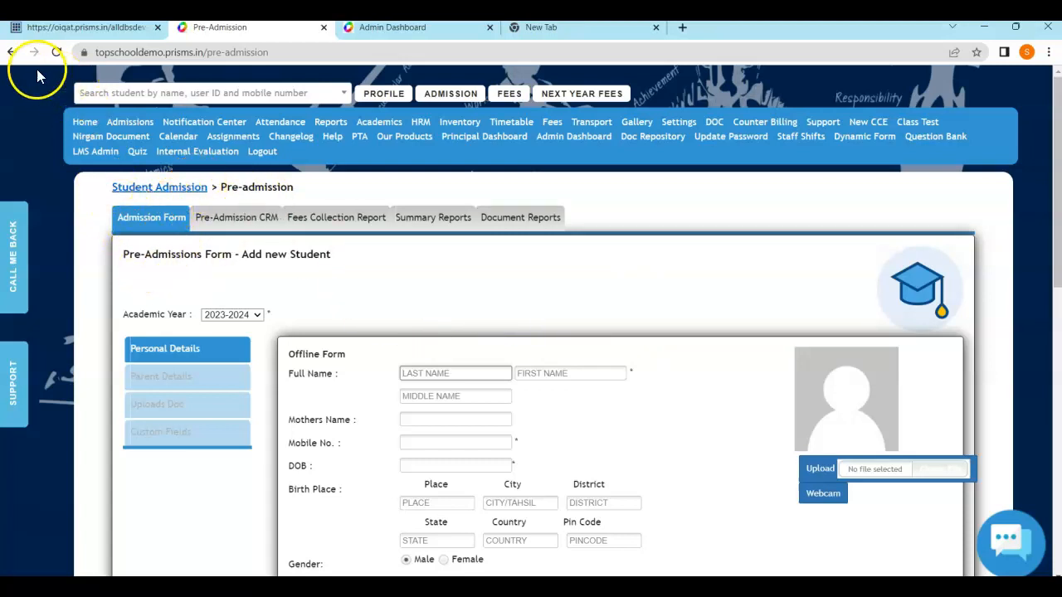
scroll(611, 332, "down", 1)
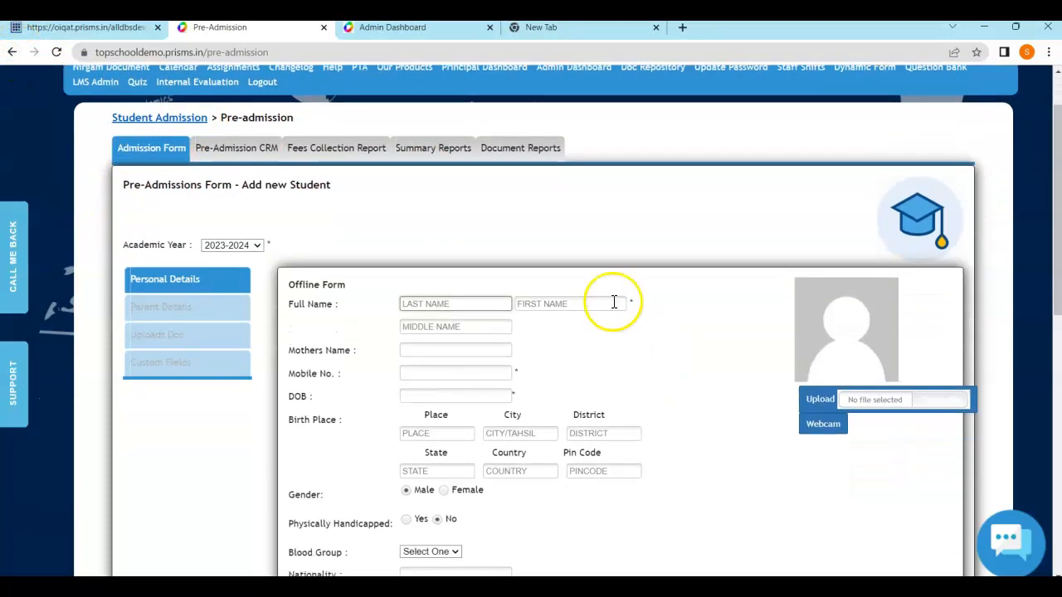
left_click(12, 52)
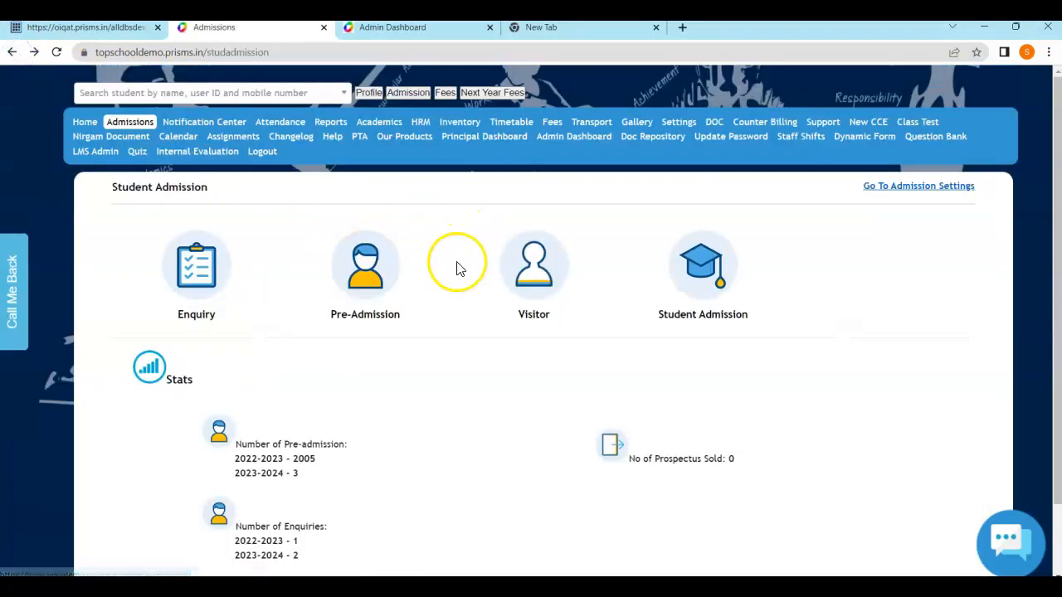
In Admission Settings, check custom fields and the Preadmission Widget date, then show Preadmission hidden fields
left_click(904, 187)
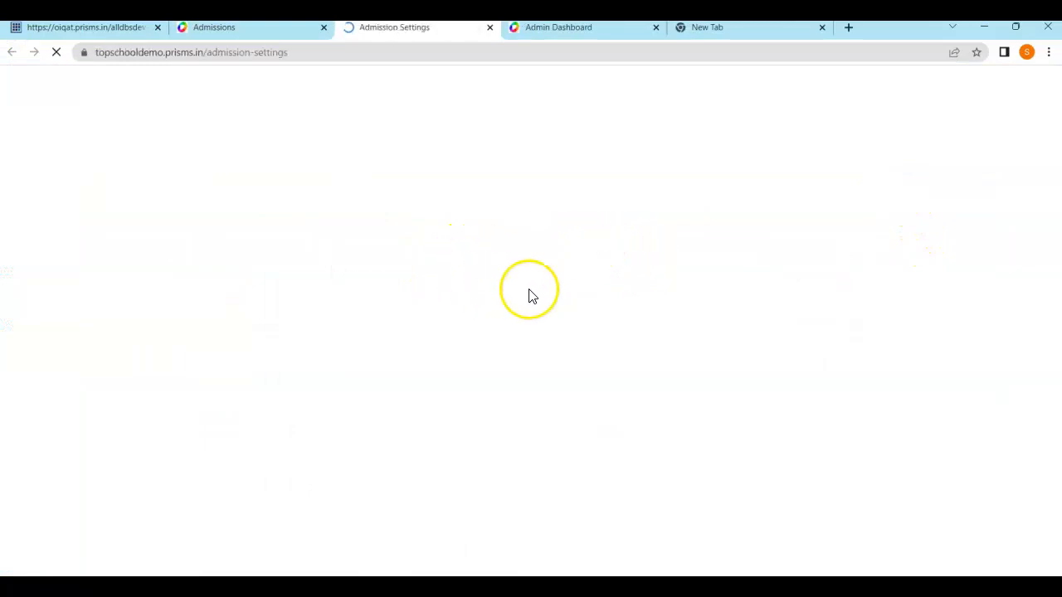
scroll(249, 299, "down", 2)
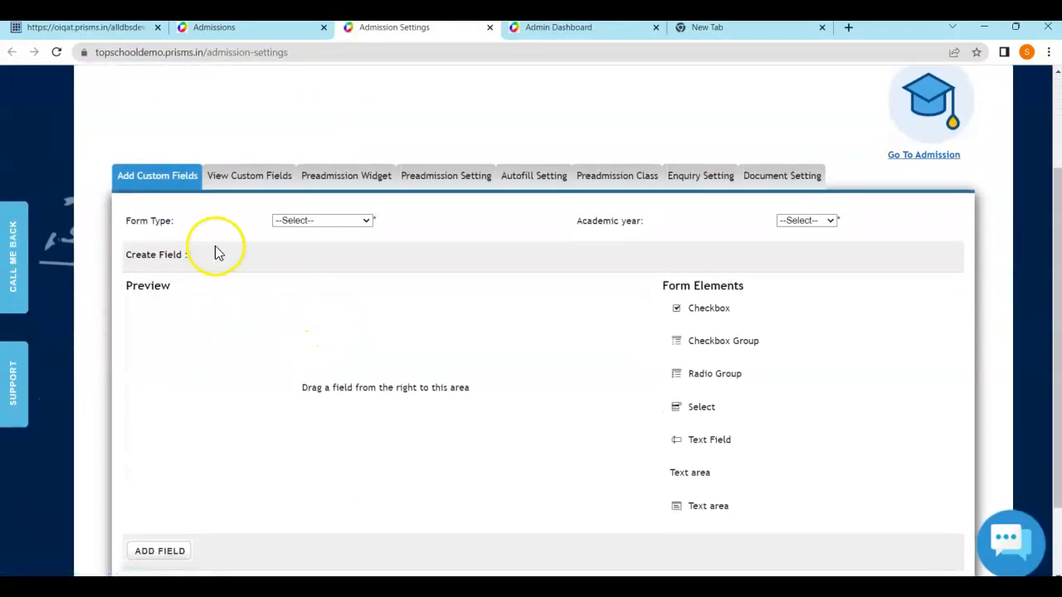
left_click(248, 176)
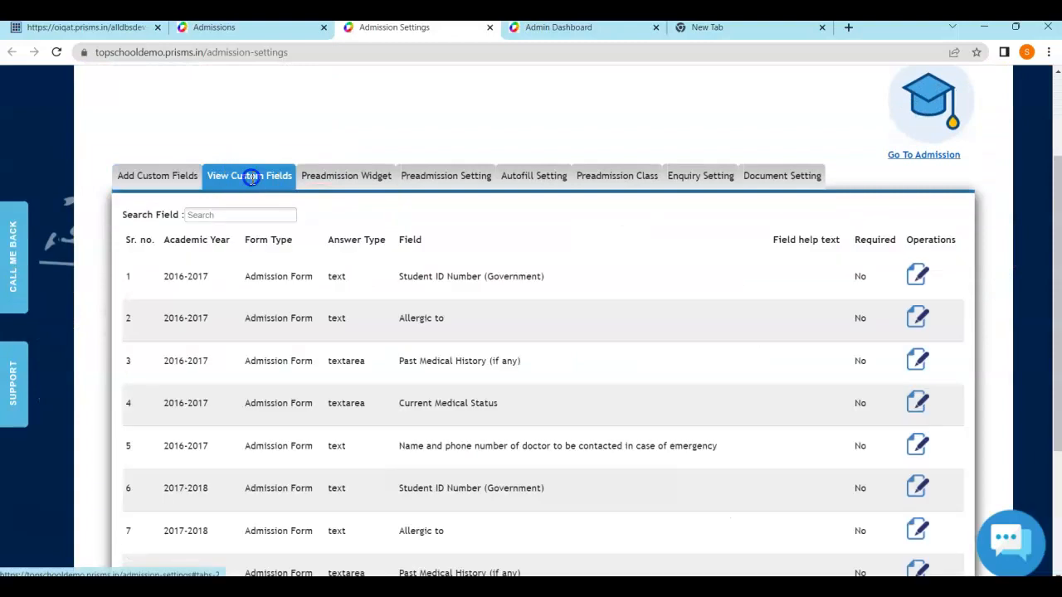
left_click(353, 179)
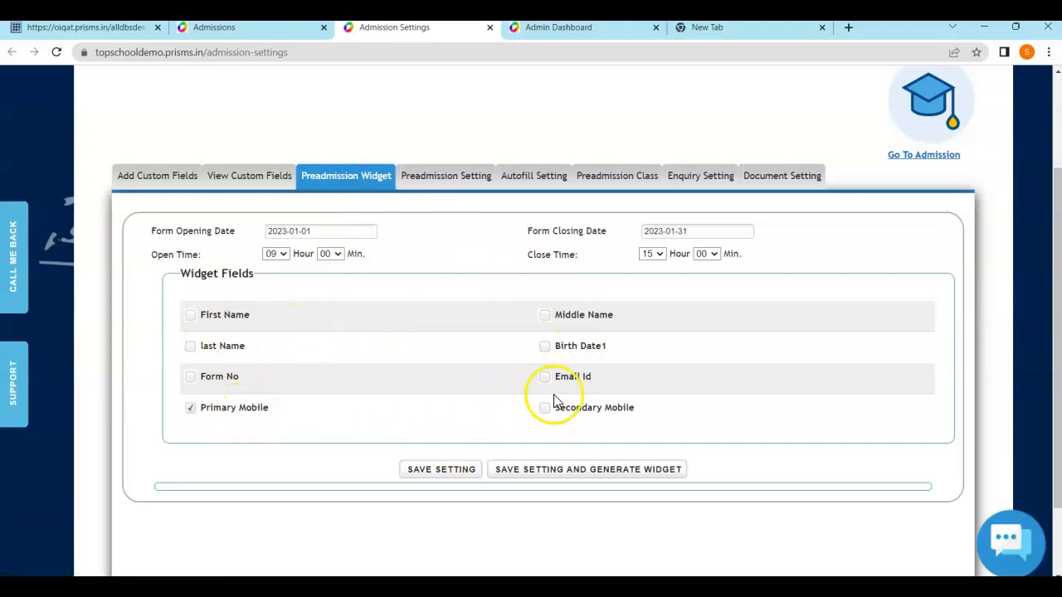
left_click(290, 231)
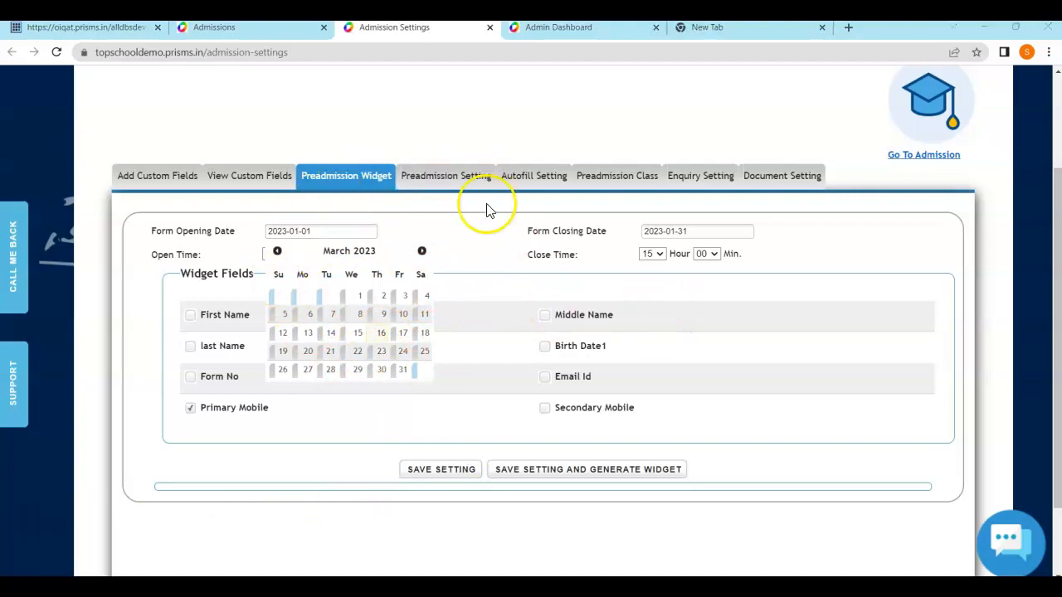
left_click(467, 178)
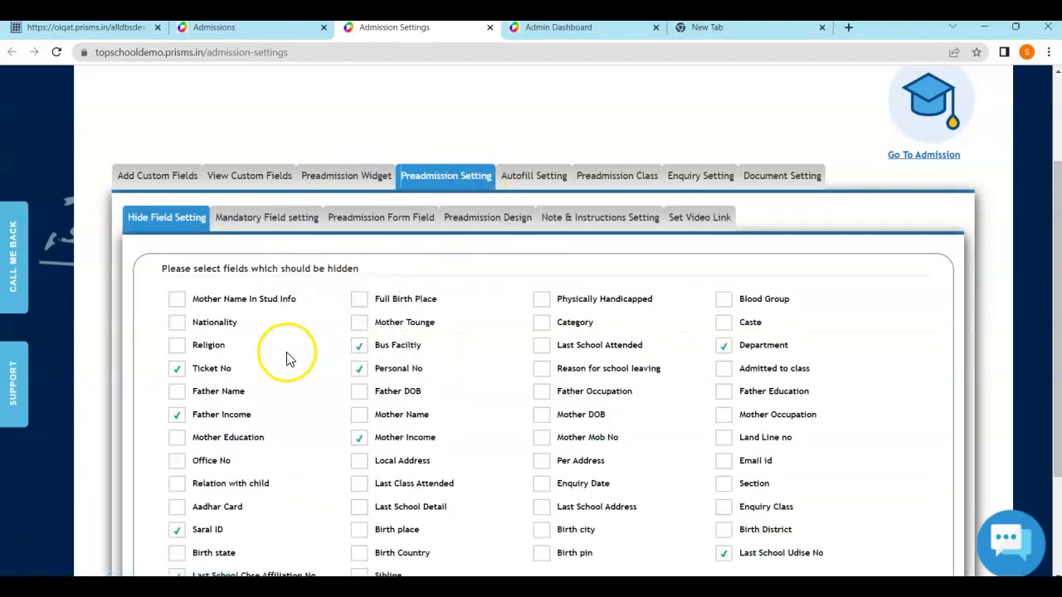
Check the mandatory and hidden pre-admission field settings, then open Note & Instructions Setting
scroll(285, 356, "down", 1)
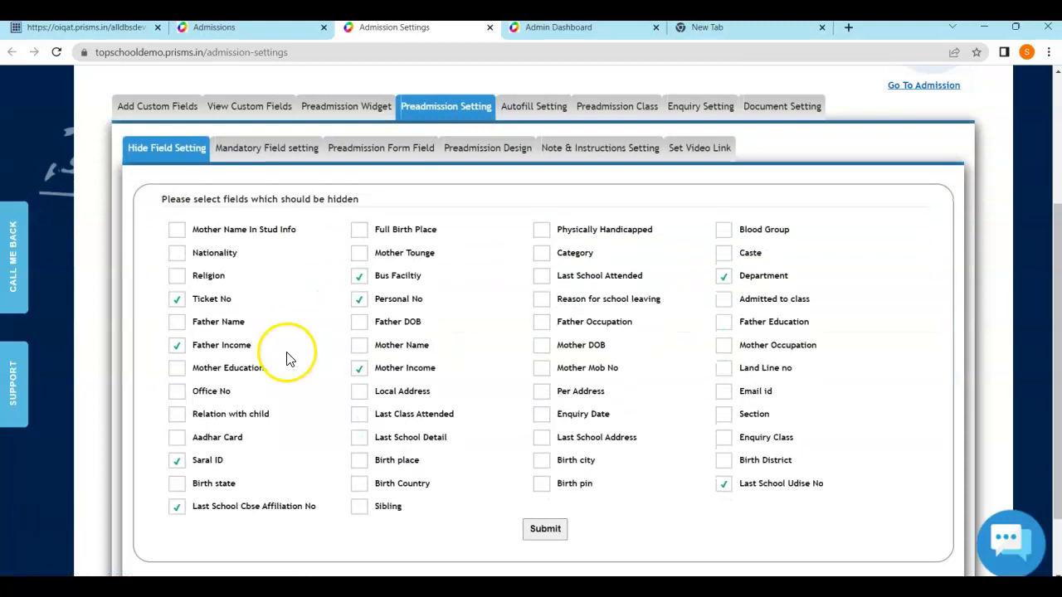
left_click(287, 150)
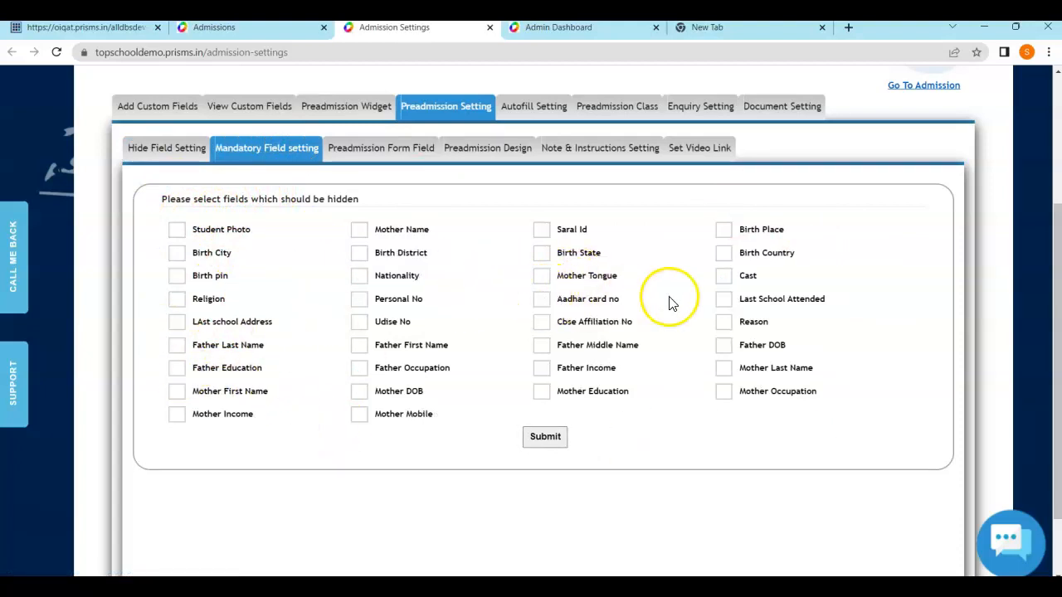
left_click(166, 148)
scroll(549, 398, "down", 1)
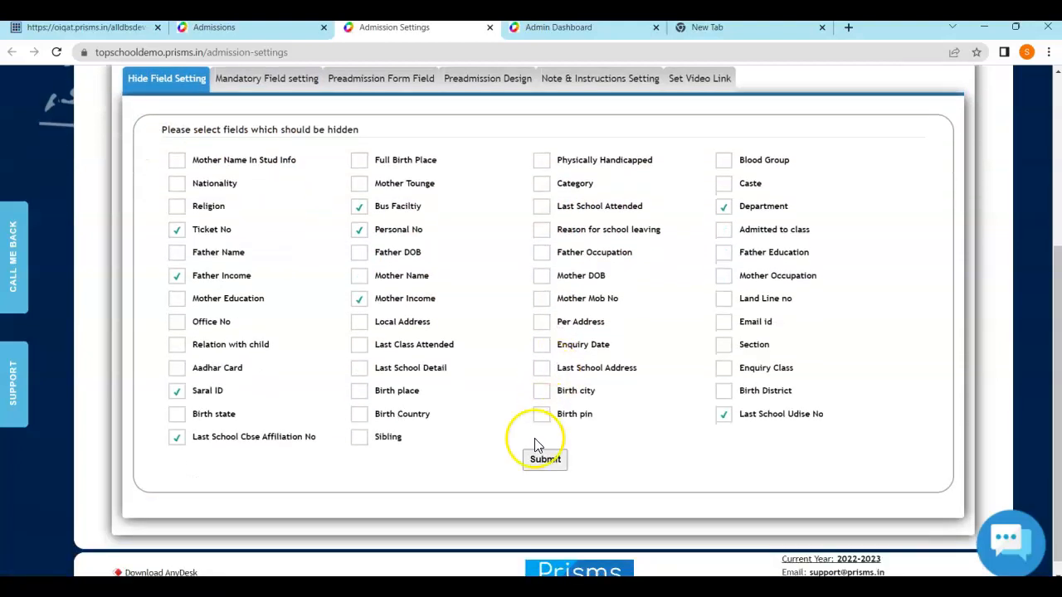
scroll(636, 356, "up", 1)
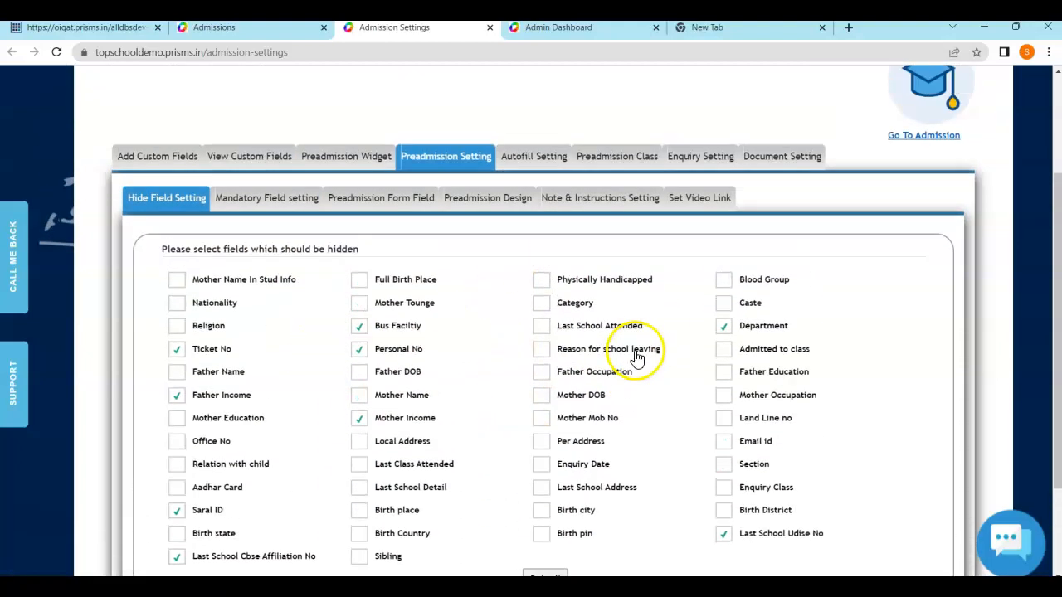
left_click(594, 217)
scroll(618, 249, "down", 1)
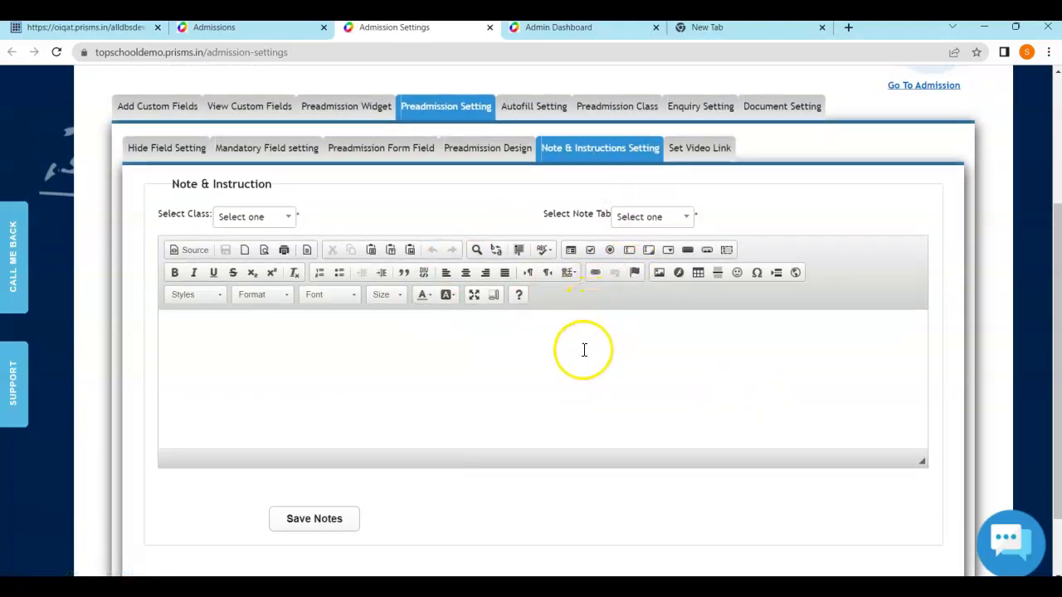
scroll(564, 249, "up", 1)
Check the empty Preadmission Class picker, then show the Enquiry Setting hidden-fields list
left_click(597, 176)
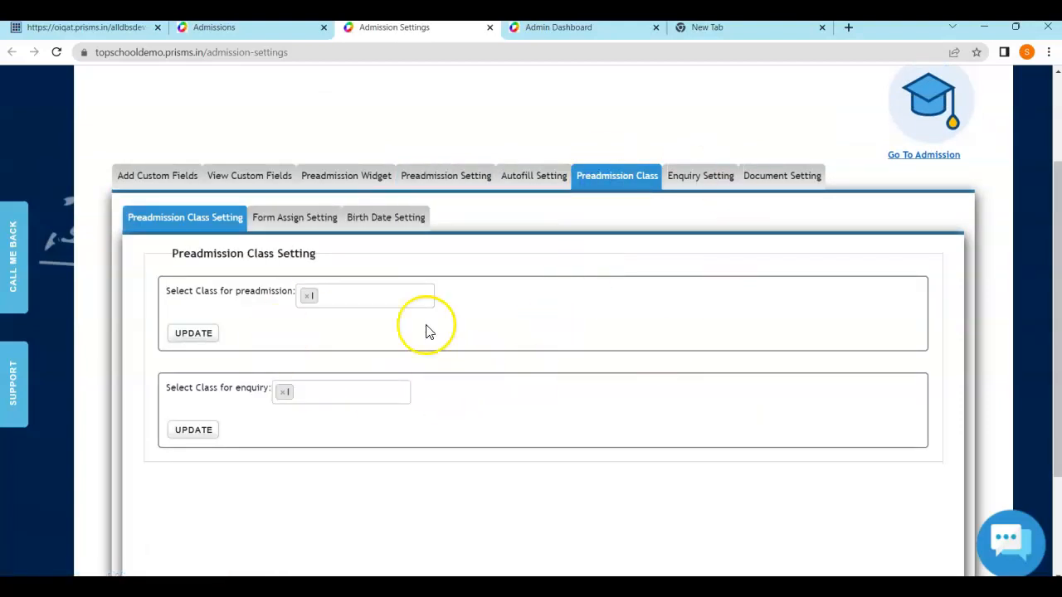
left_click(332, 296)
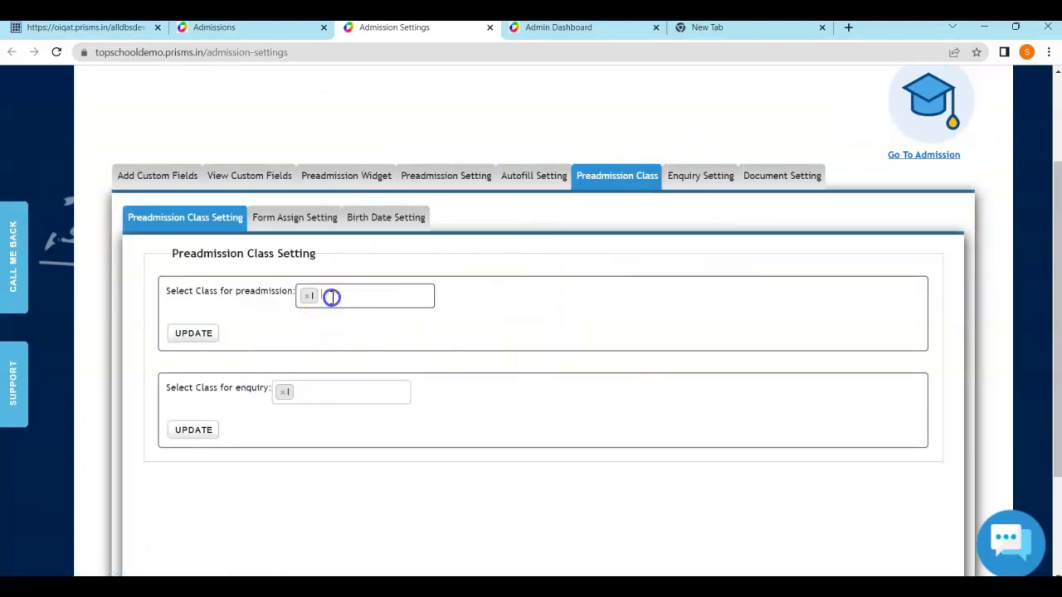
left_click(487, 304)
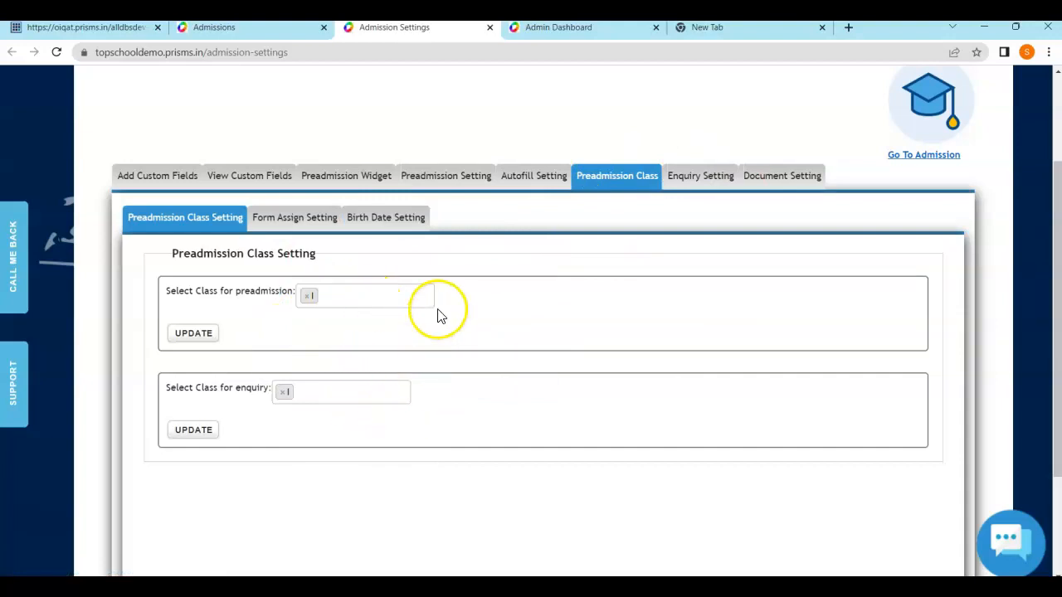
left_click(699, 180)
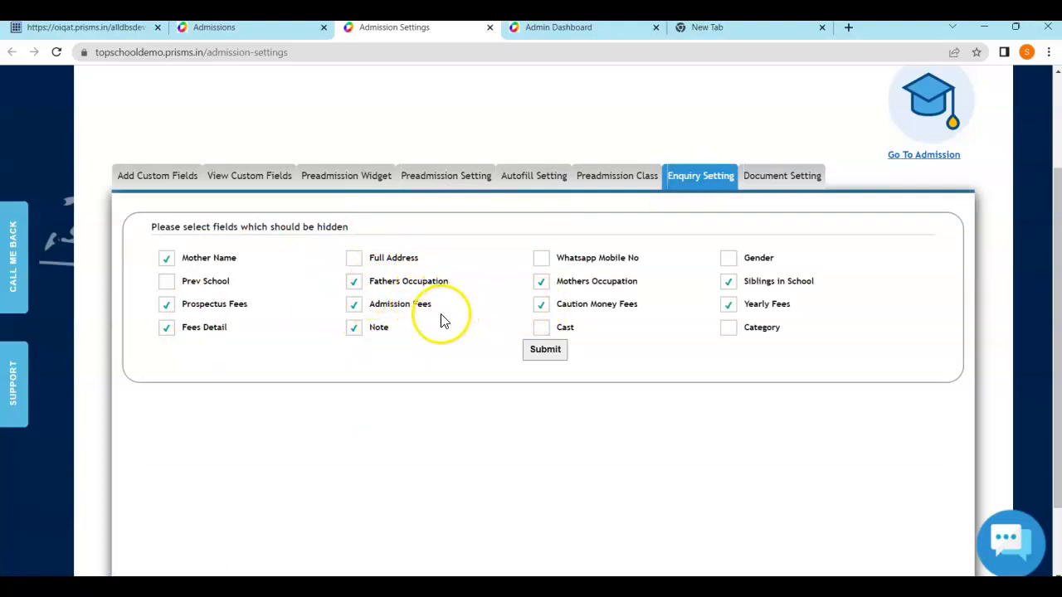
Review Document Setting's four categories: Birth Certificate, Transfer Certificate, Mark sheet/Report Card, Other Documents
left_click(767, 176)
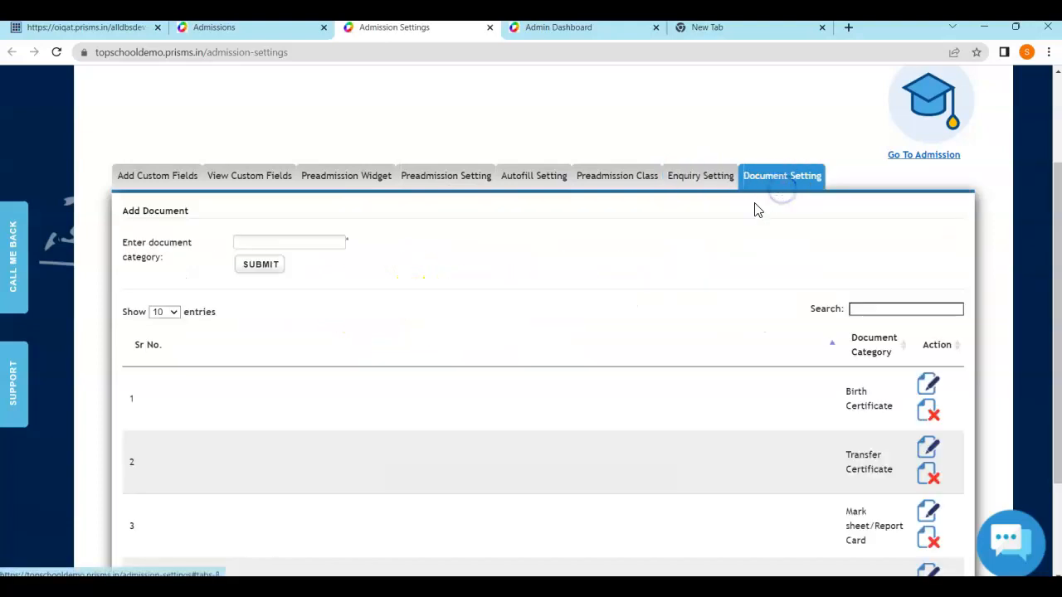
scroll(345, 294, "down", 3)
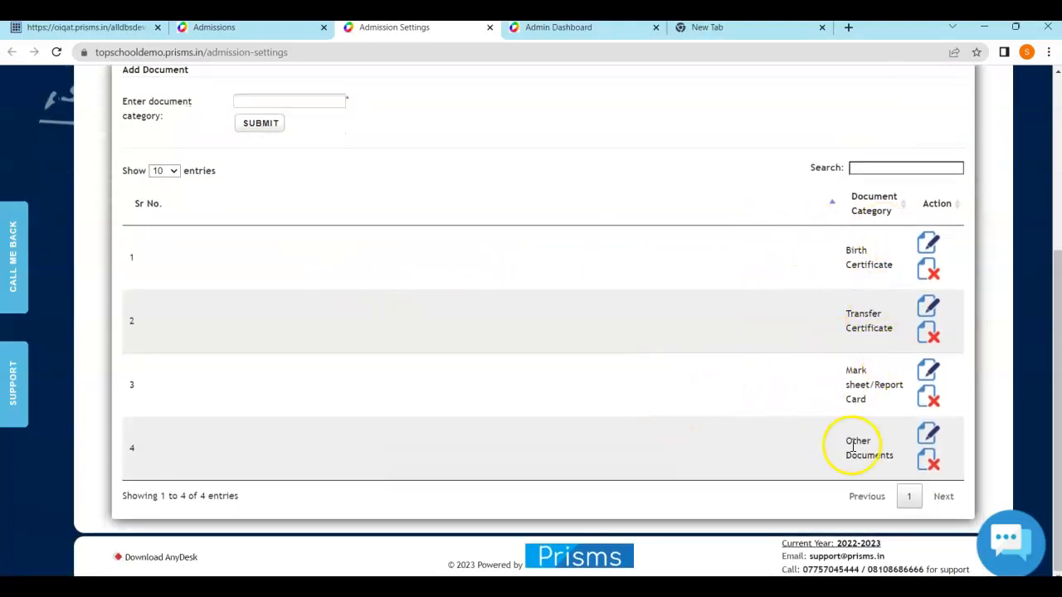
scroll(636, 407, "up", 3)
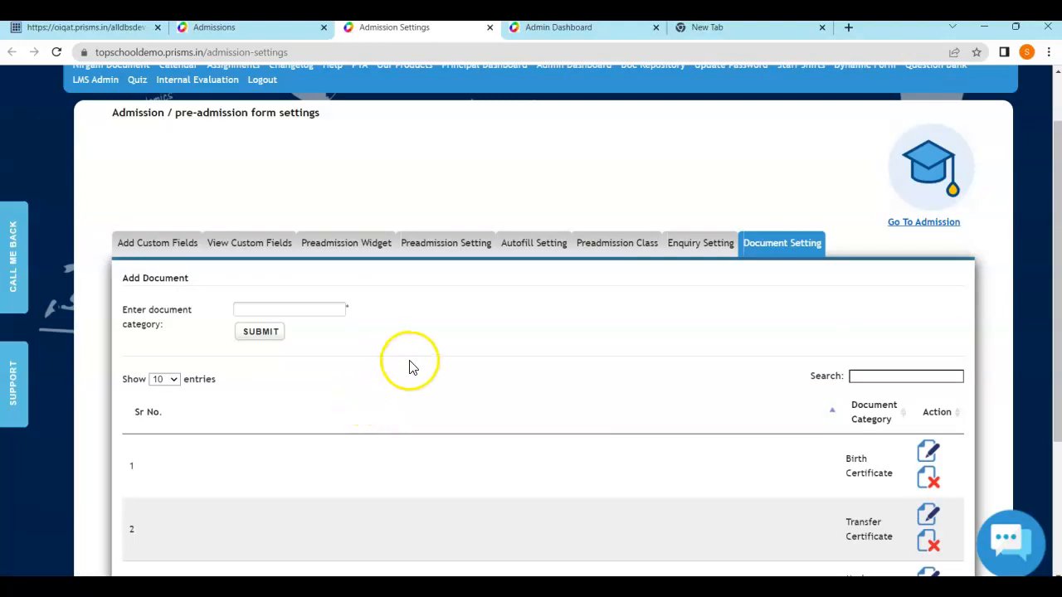
scroll(432, 332, "down", 1)
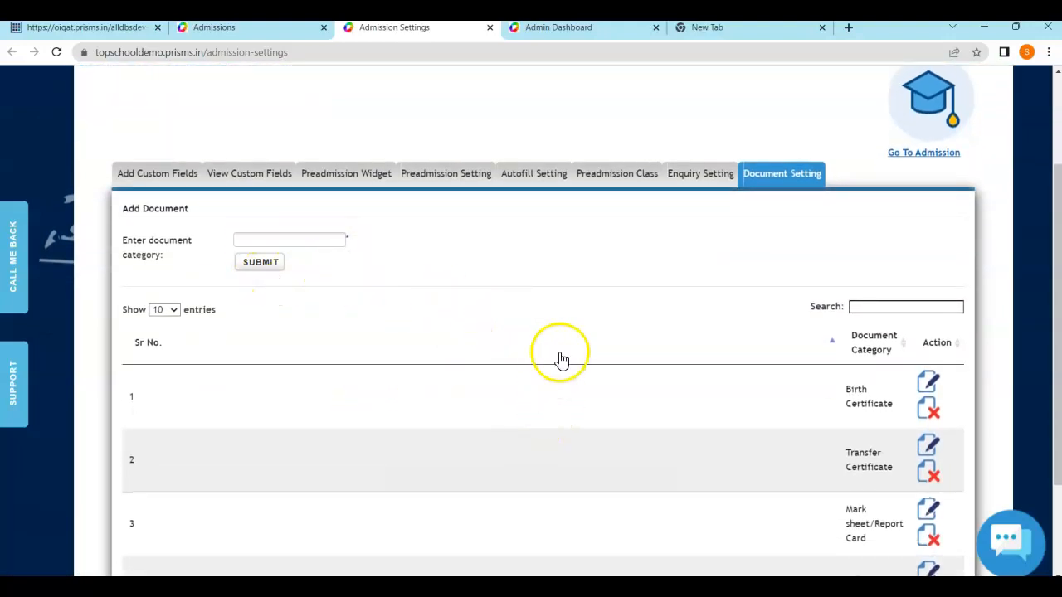
scroll(590, 350, "down", 1)
scroll(592, 348, "up", 1)
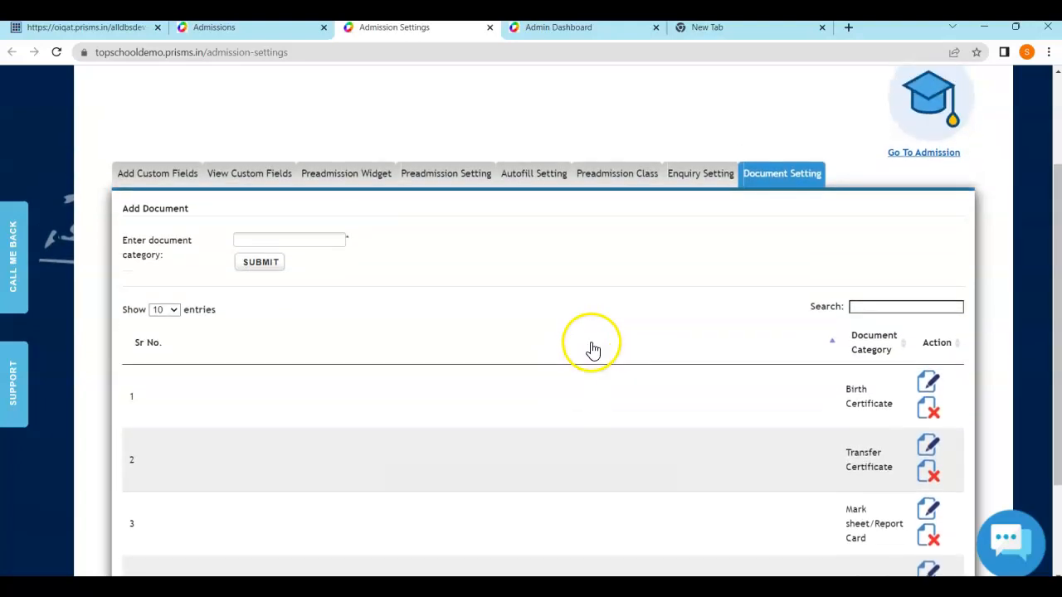
scroll(593, 348, "up", 2)
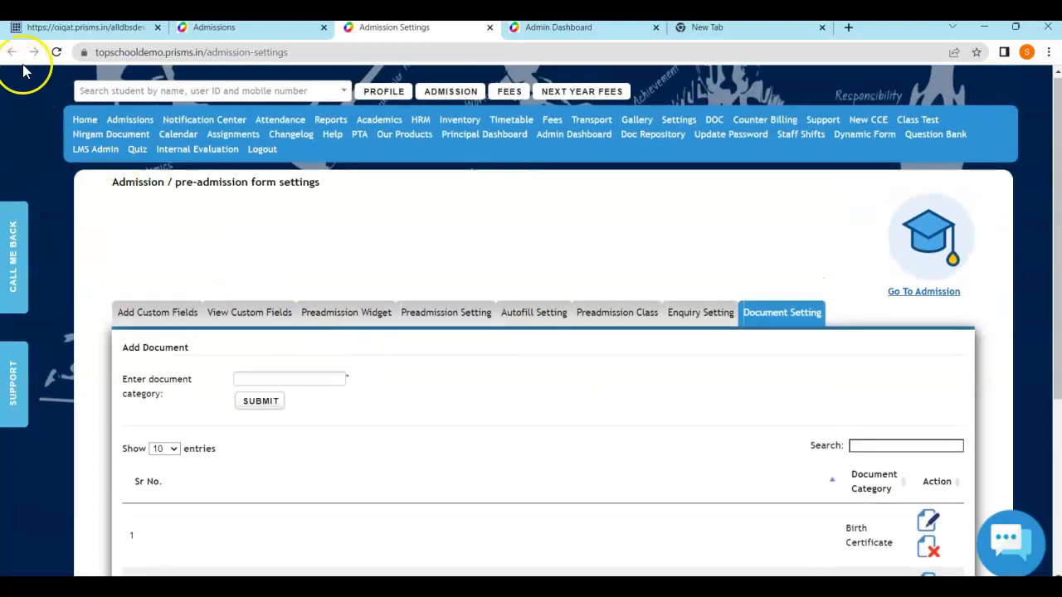
Back on the Admissions tab, open and look through the blank 2023-2024 'Add new Student' form
left_click(235, 31)
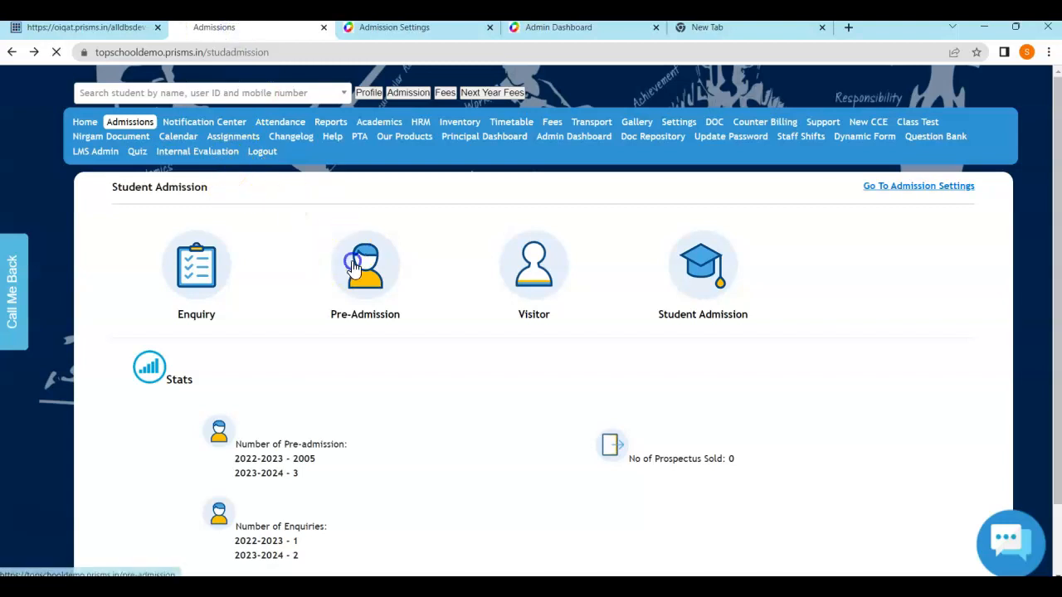
left_click(357, 261)
scroll(374, 294, "down", 1)
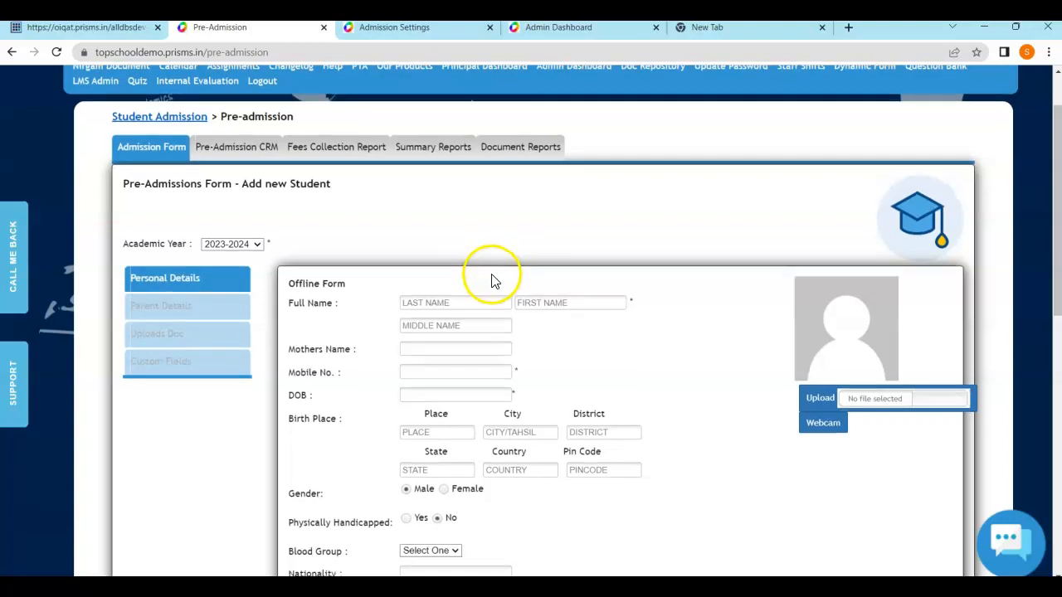
scroll(491, 280, "down", 1)
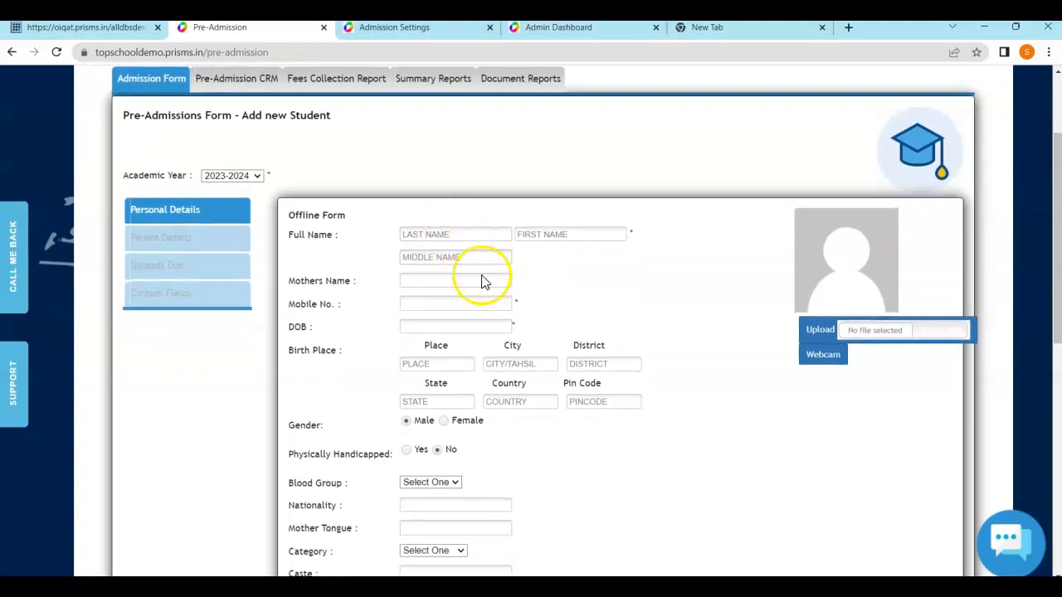
scroll(518, 341, "up", 1)
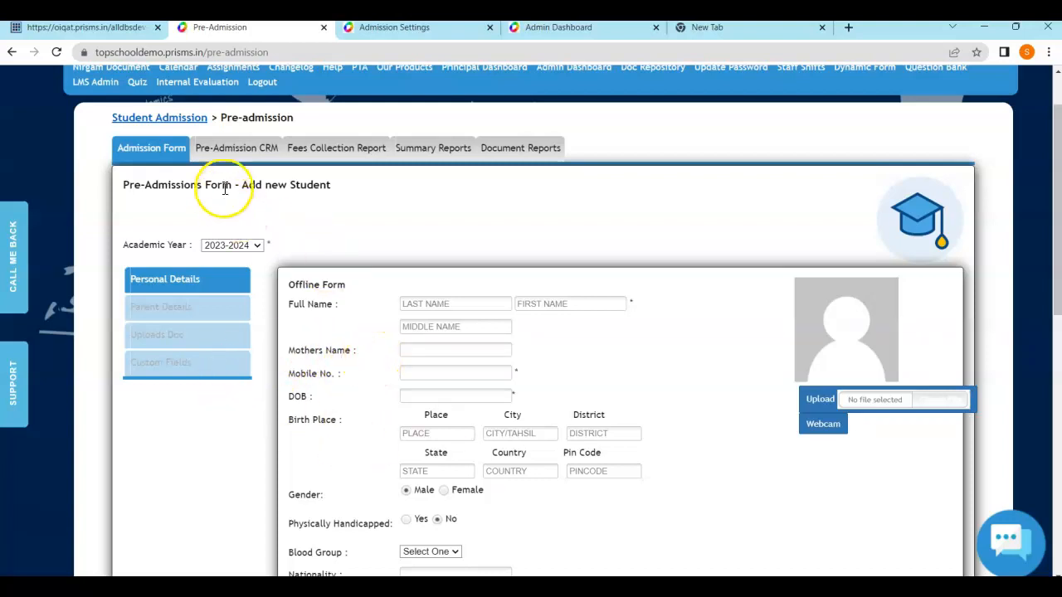
Open the Pre-Admission CRM list and dismiss the no-follow-up-today alert
left_click(236, 149)
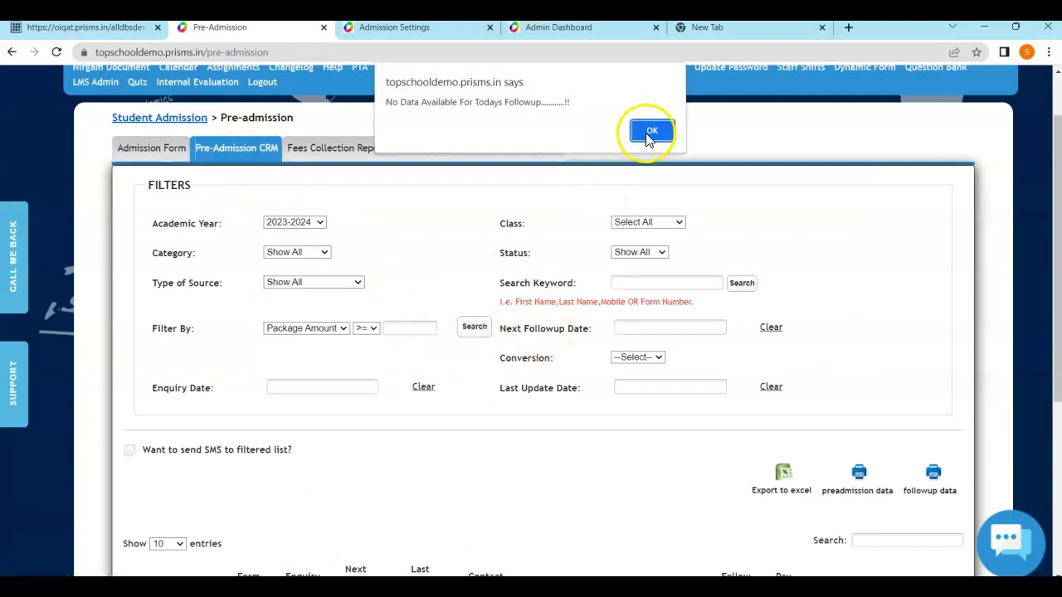
left_click(651, 133)
scroll(742, 305, "down", 3)
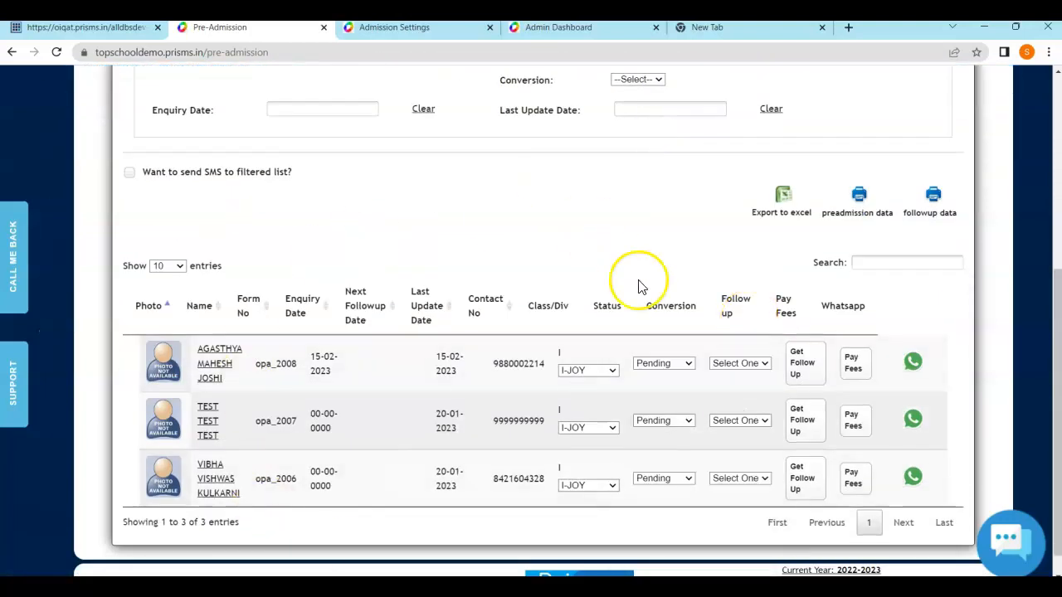
scroll(639, 287, "up", 2)
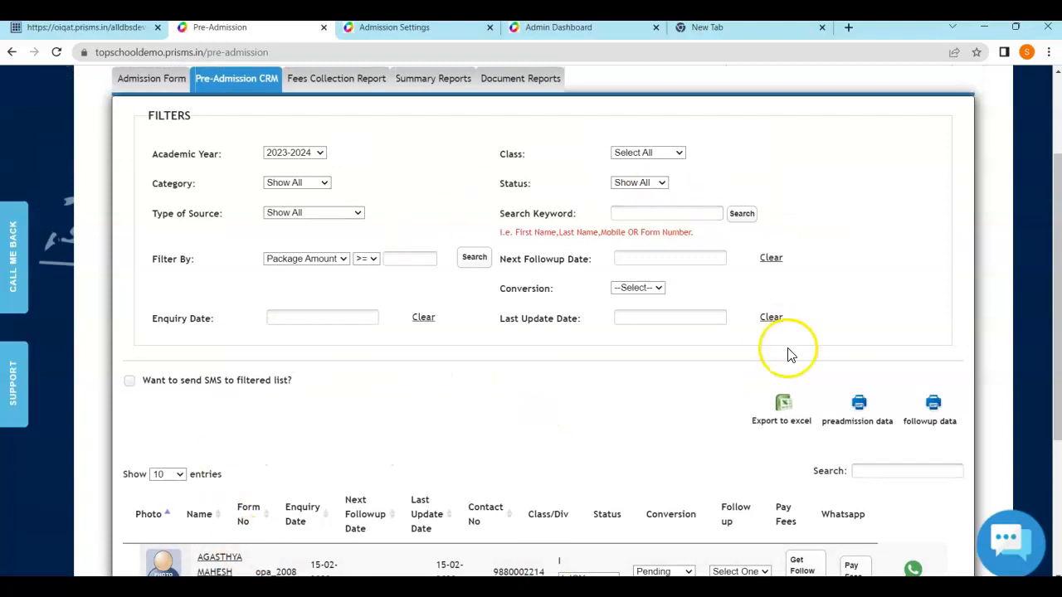
scroll(789, 355, "down", 2)
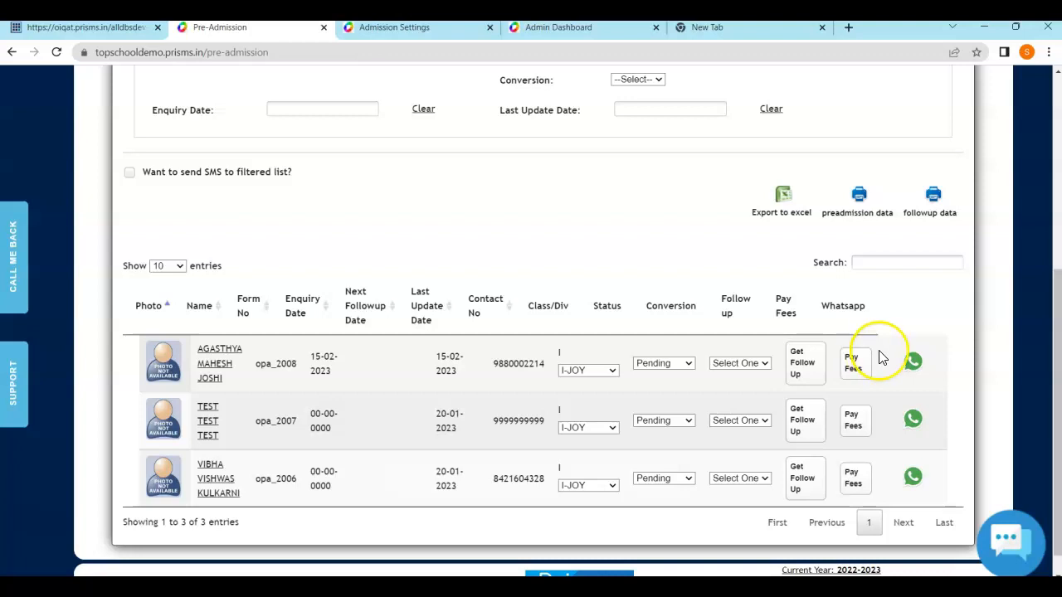
View the first applicant's follow-up remarks, then close the remarks window
left_click(801, 371)
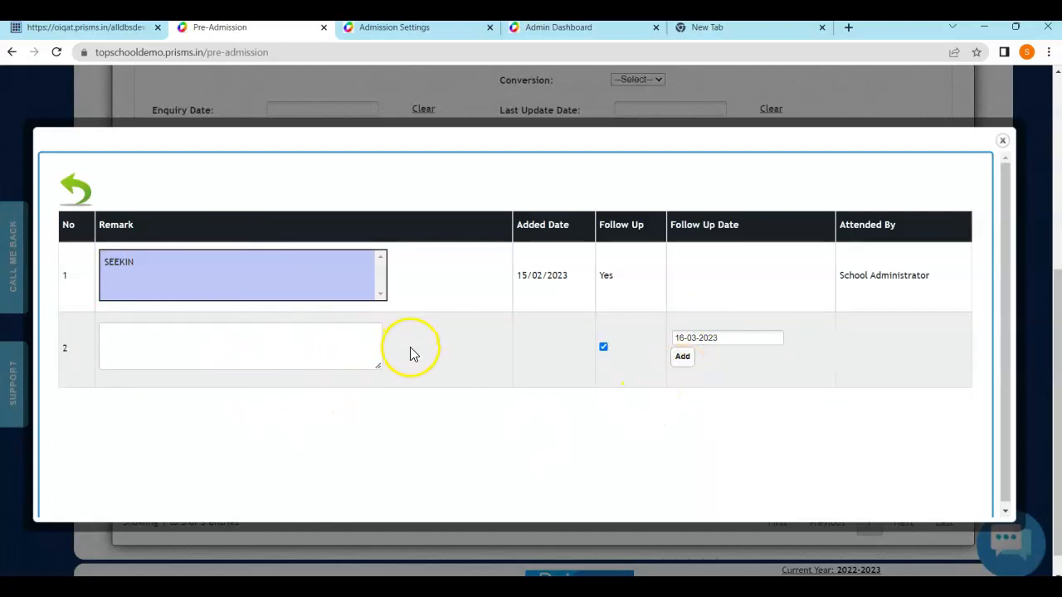
left_click(1002, 141)
scroll(759, 365, "up", 1)
scroll(711, 356, "up", 1)
scroll(707, 351, "down", 3)
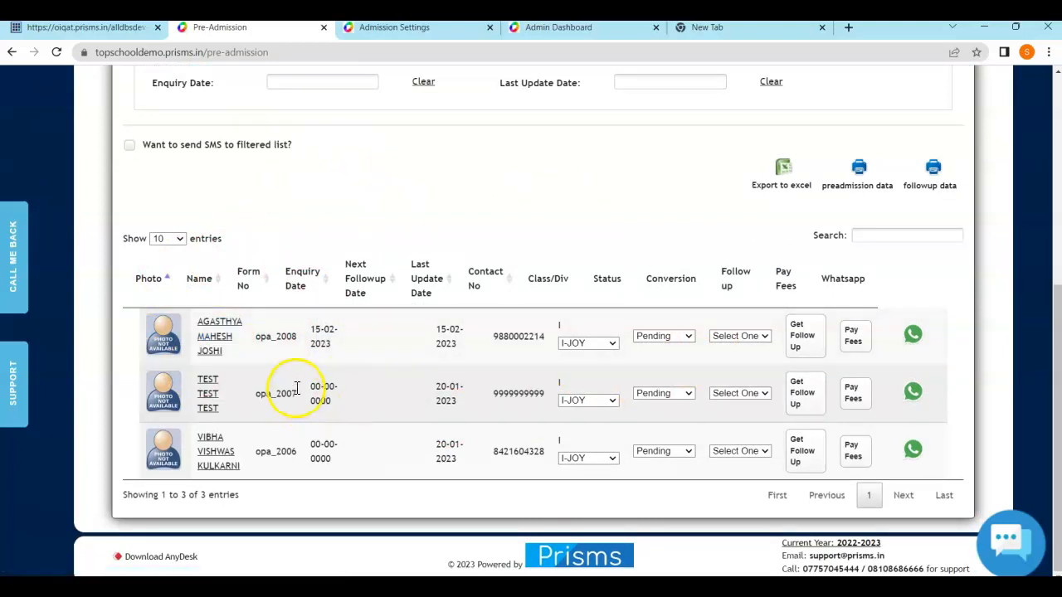
Check the first applicant's conversion status options, leave it Pending, and scroll up to Filters
left_click(666, 335)
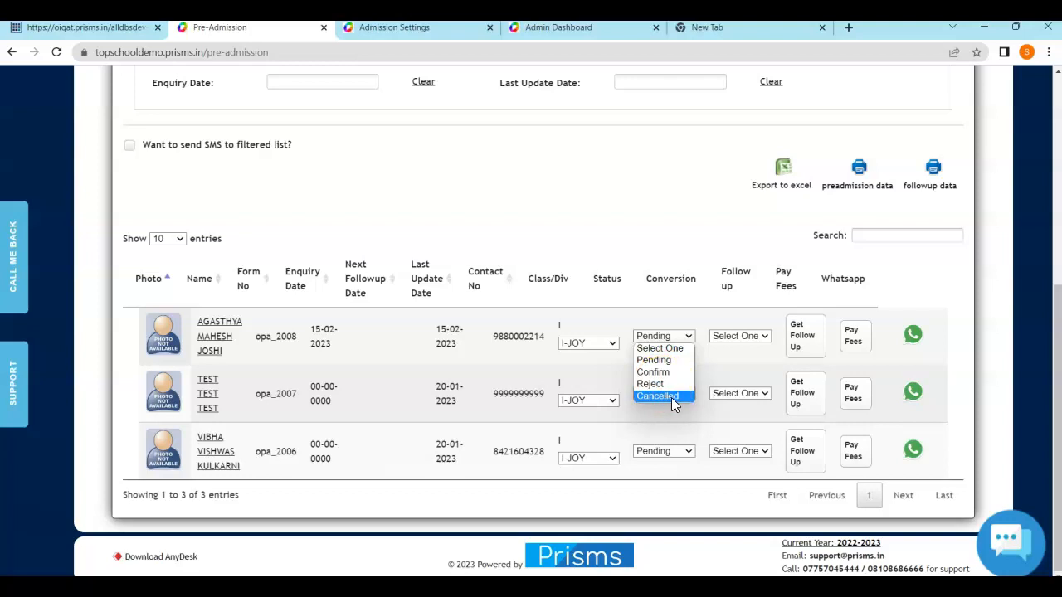
left_click(910, 294)
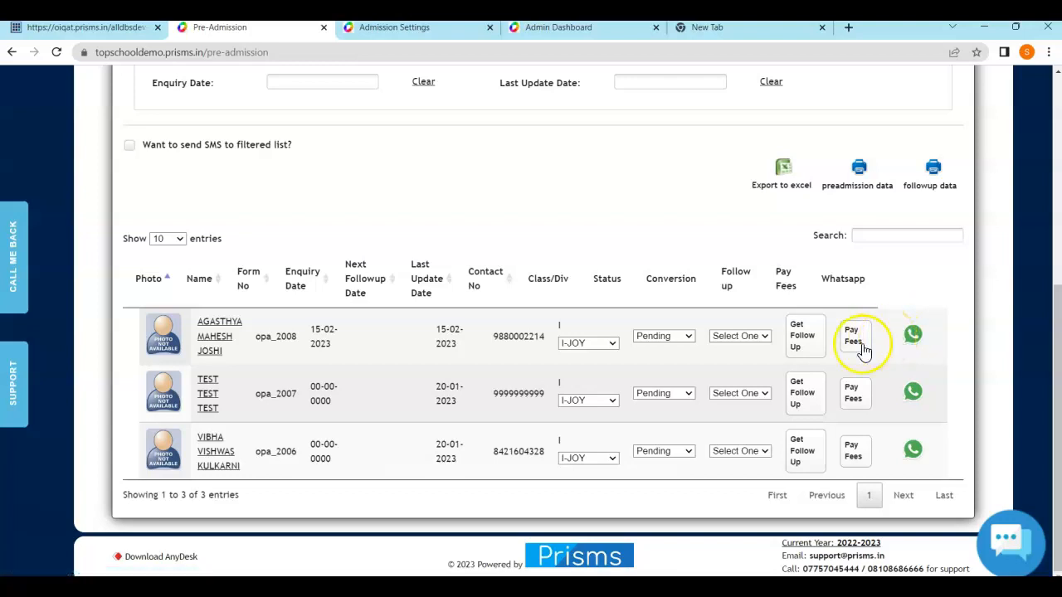
scroll(603, 284, "up", 5)
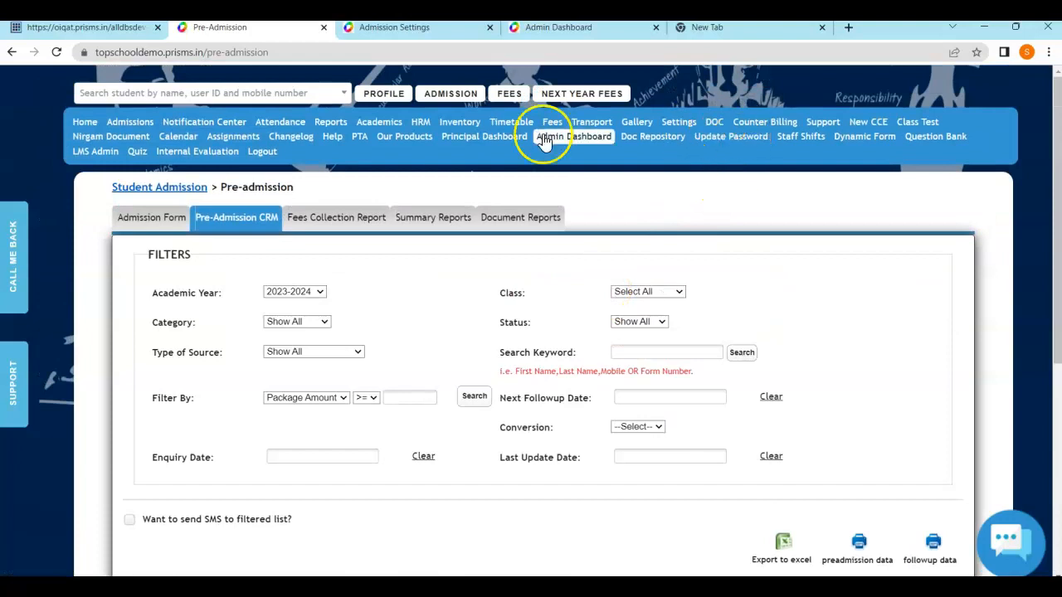
Open the Fees page in a new browser tab and switch to it
right_click(552, 122)
left_click(597, 135)
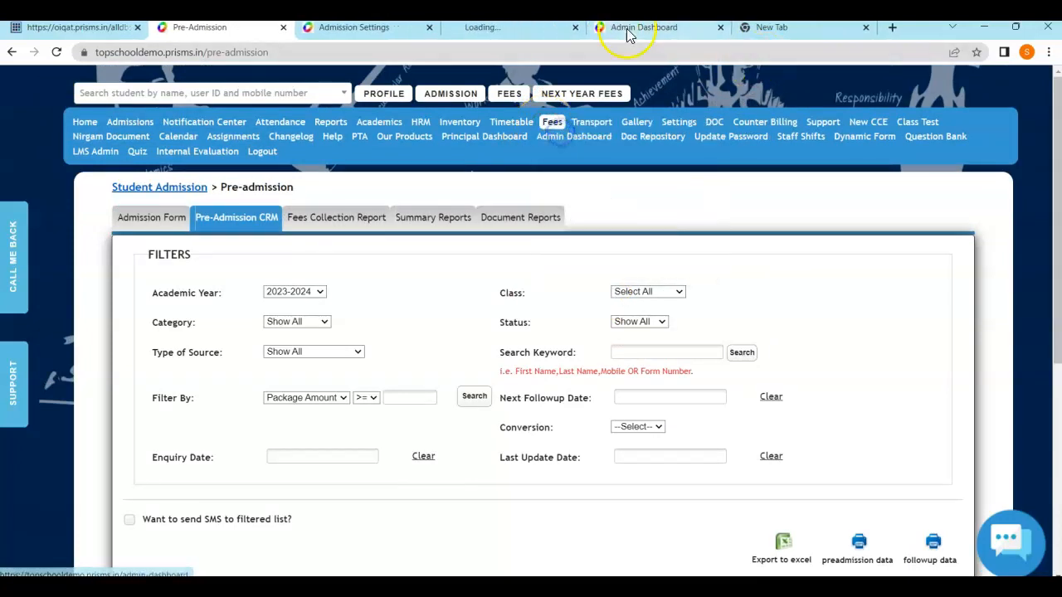
left_click(502, 27)
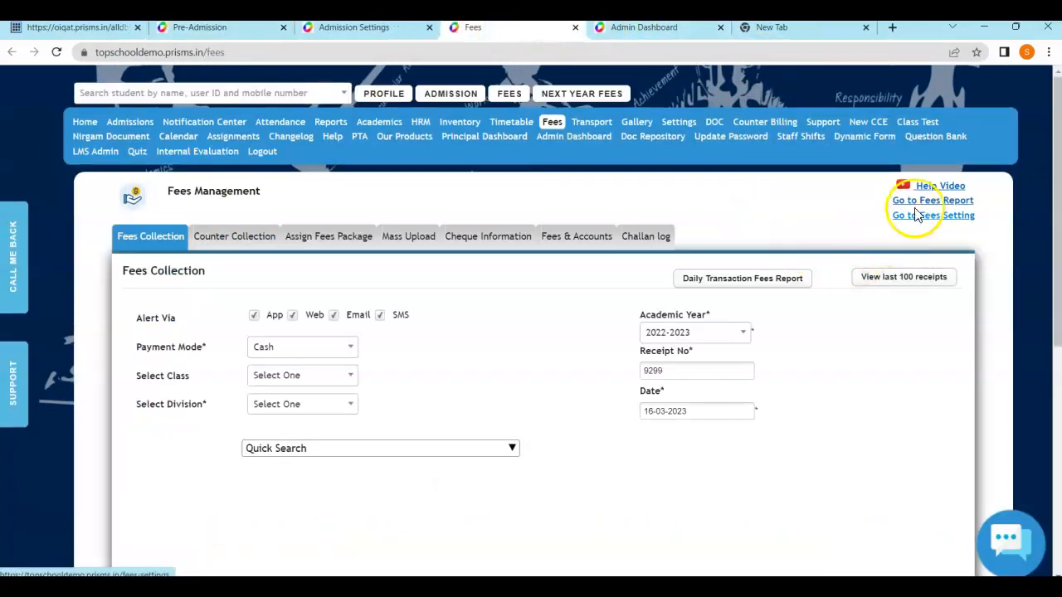
Review Preadmission Fees in Fees Settings (Prospectus fees 200), then return to Pre-Admission
left_click(917, 215)
scroll(593, 297, "down", 2)
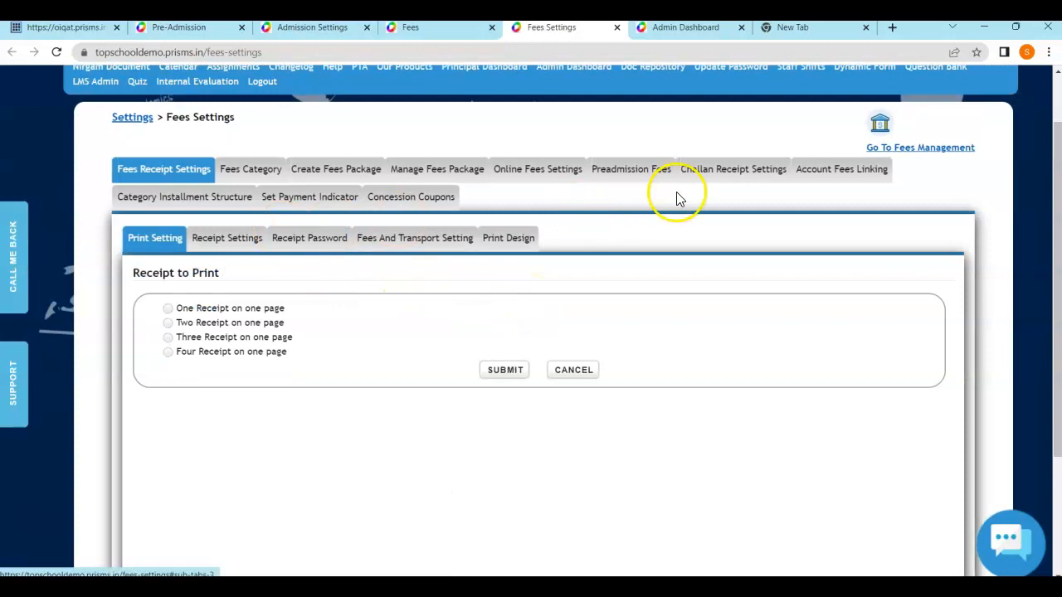
left_click(662, 168)
scroll(439, 347, "down", 1)
scroll(440, 347, "down", 2)
scroll(338, 440, "down", 1)
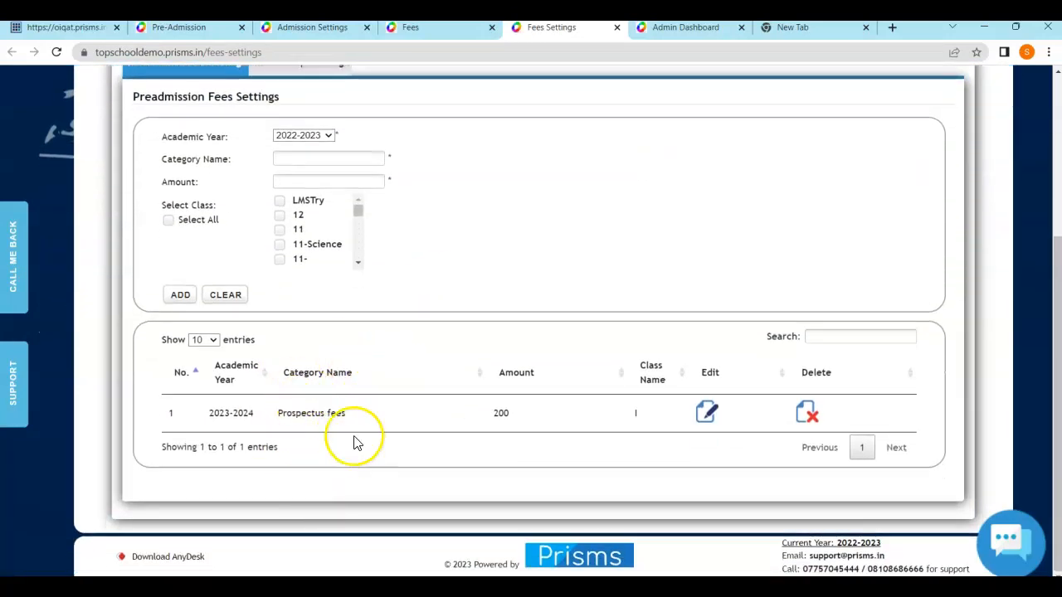
left_click(213, 29)
scroll(597, 324, "down", 3)
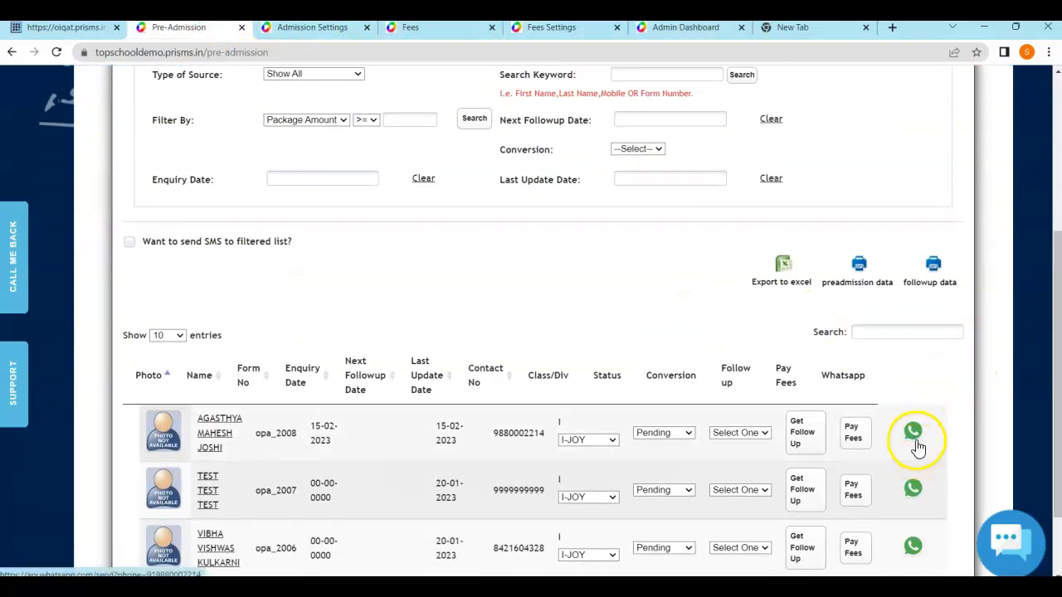
Open the pre-admission Fees Collection Report for 2023-2024, which shows no records found
scroll(834, 419, "up", 3)
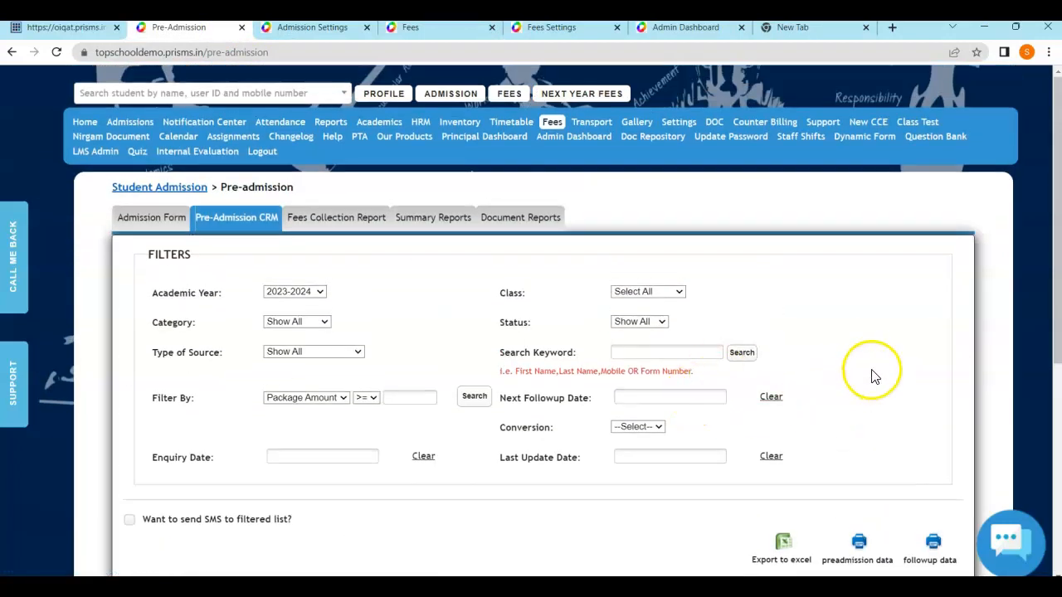
scroll(873, 376, "down", 4)
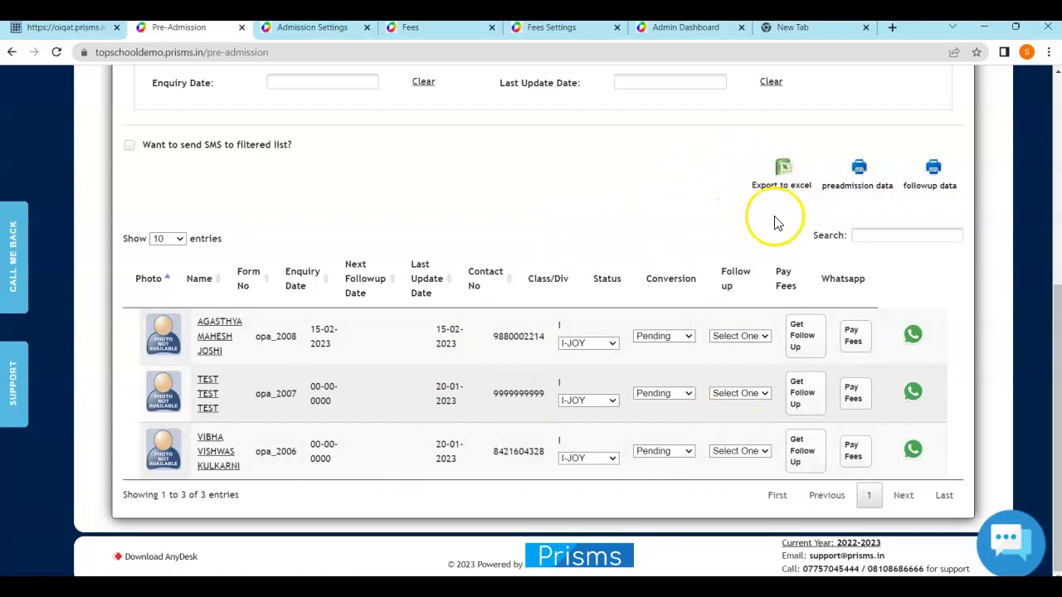
scroll(754, 279, "up", 4)
left_click(320, 190)
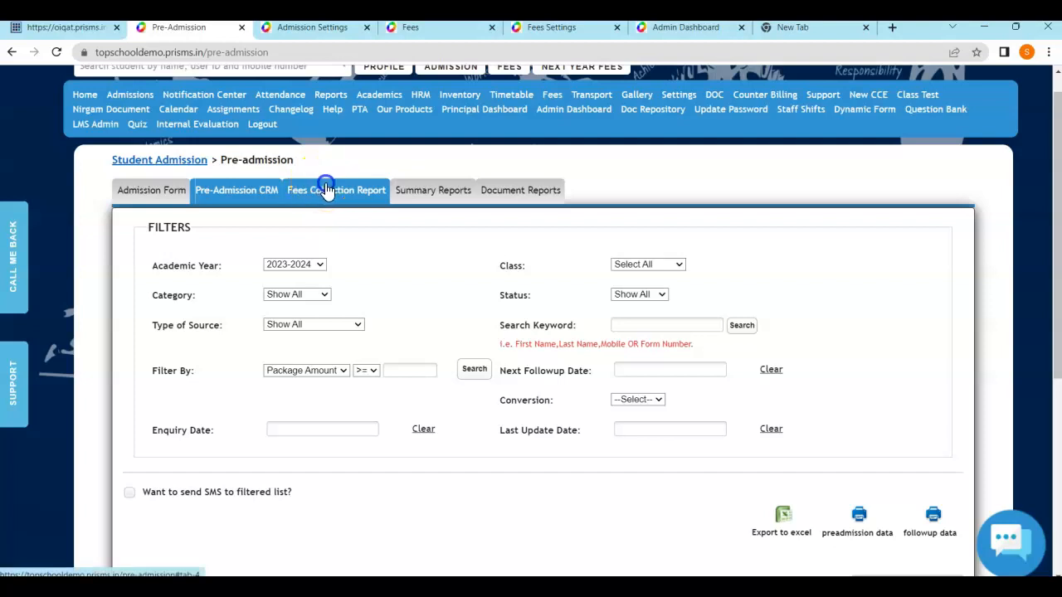
scroll(455, 276, "down", 2)
scroll(335, 387, "up", 2)
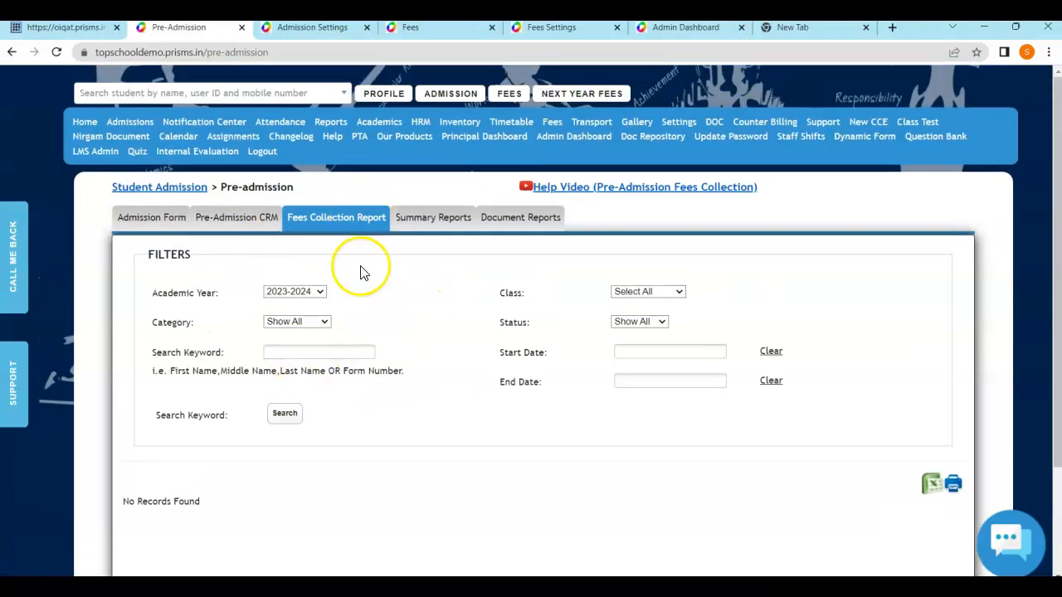
Open Summary Reports with Academic year 2023-2024 and Report By set to Show All
left_click(419, 217)
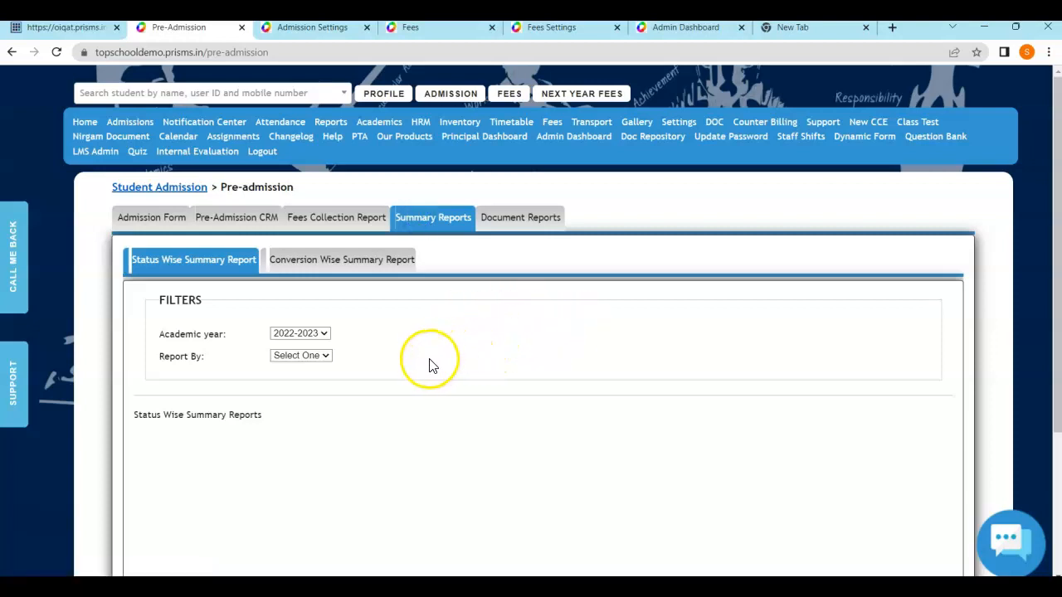
left_click(286, 334)
left_click(295, 357)
left_click(286, 356)
left_click(297, 376)
scroll(351, 372, "down", 2)
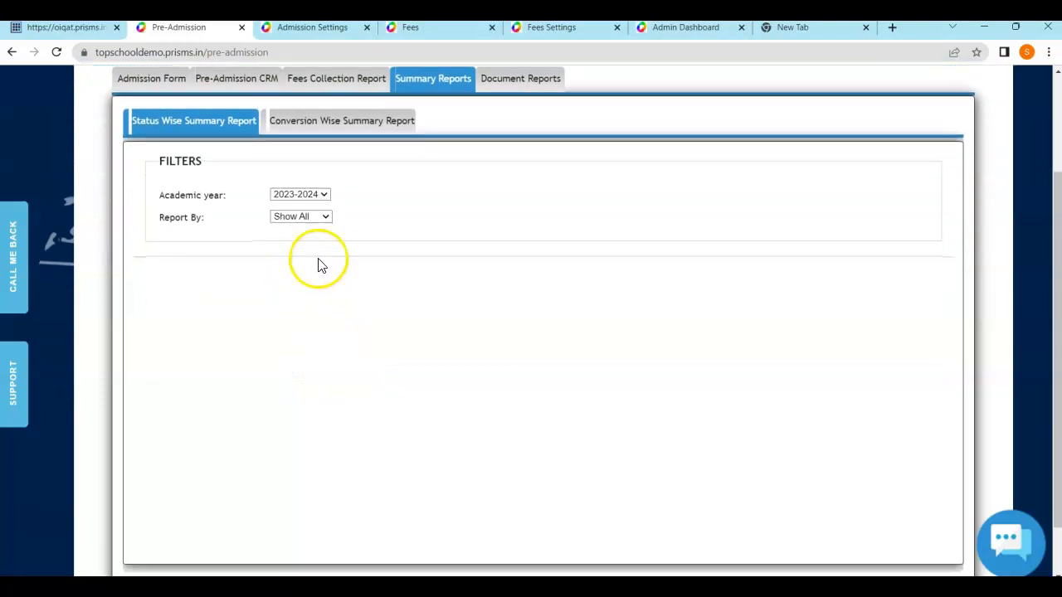
Reload the 2023-2024 summary report, review its results, and open Document Reports
left_click(297, 198)
left_click(296, 217)
scroll(484, 360, "down", 2)
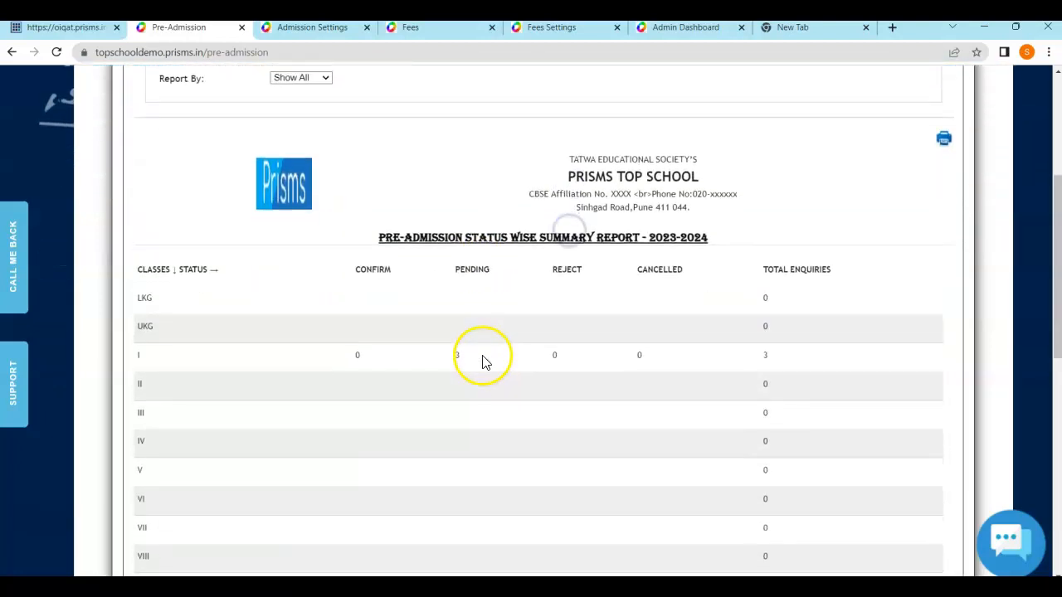
scroll(624, 333, "down", 2)
scroll(625, 334, "down", 2)
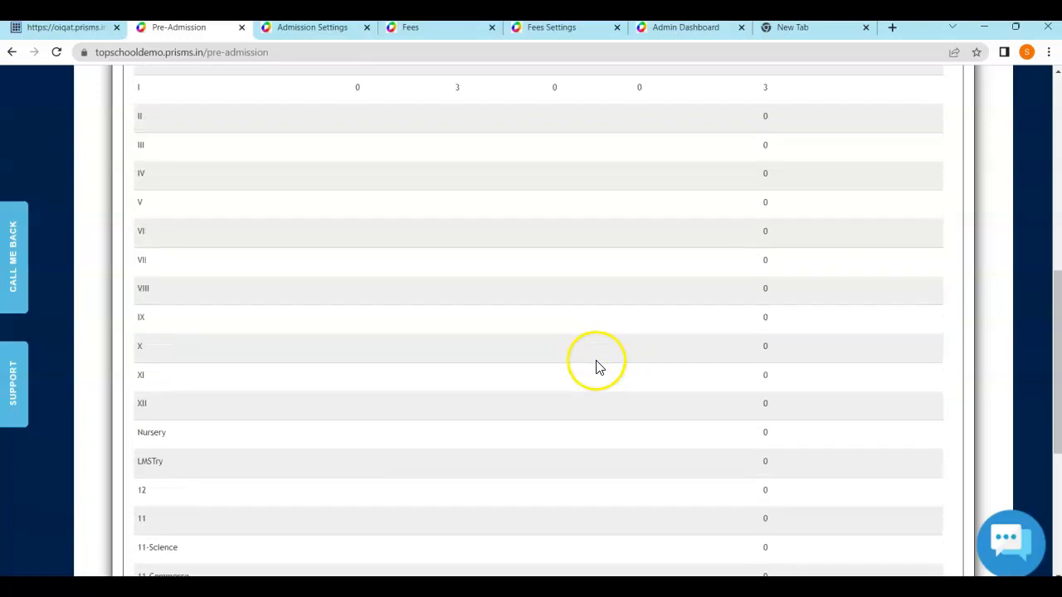
scroll(597, 365, "up", 6)
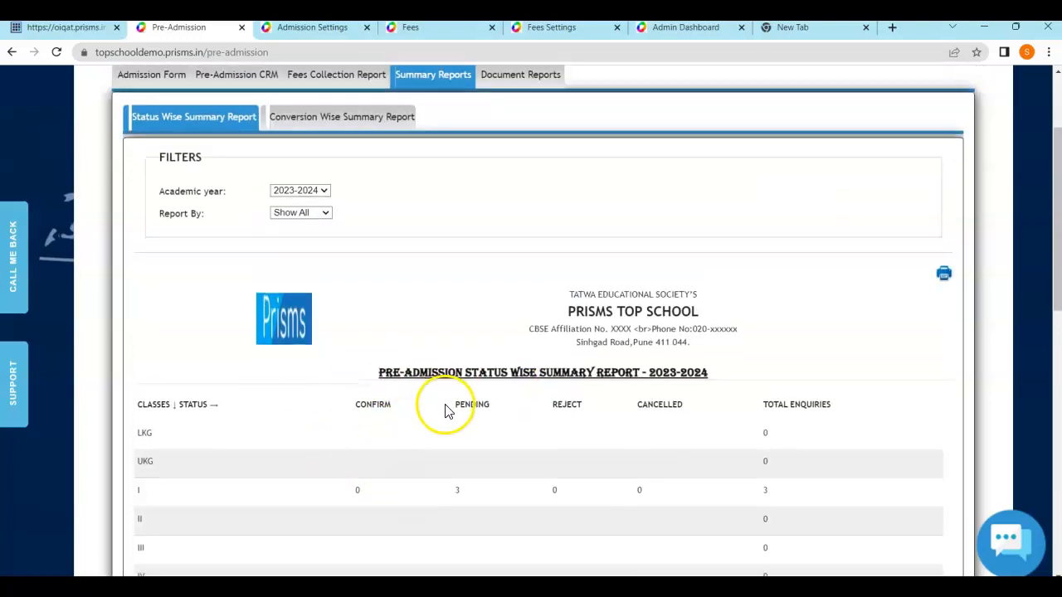
scroll(448, 405, "down", 1)
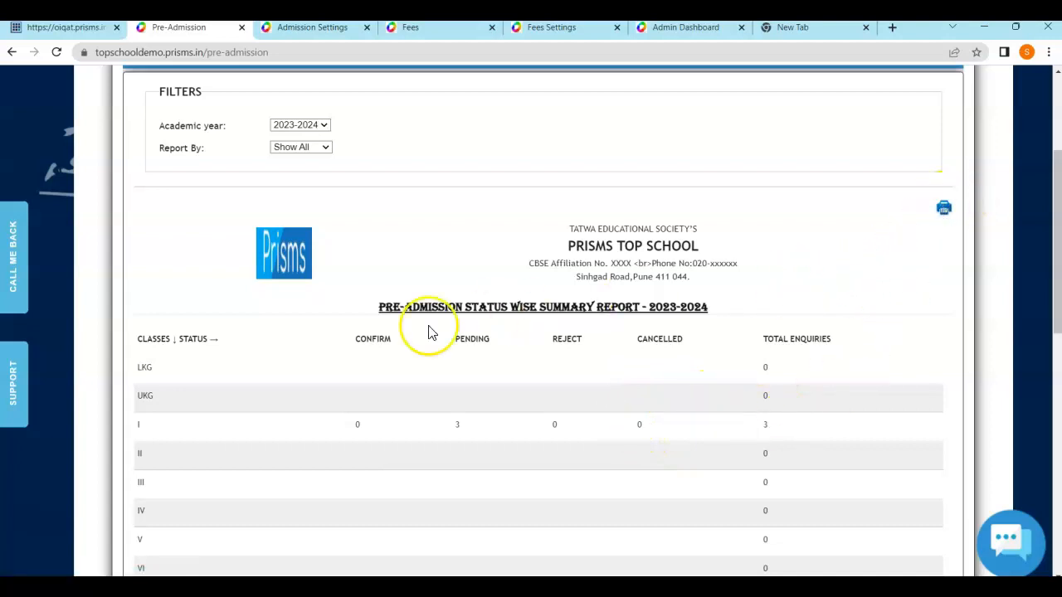
scroll(497, 237, "up", 2)
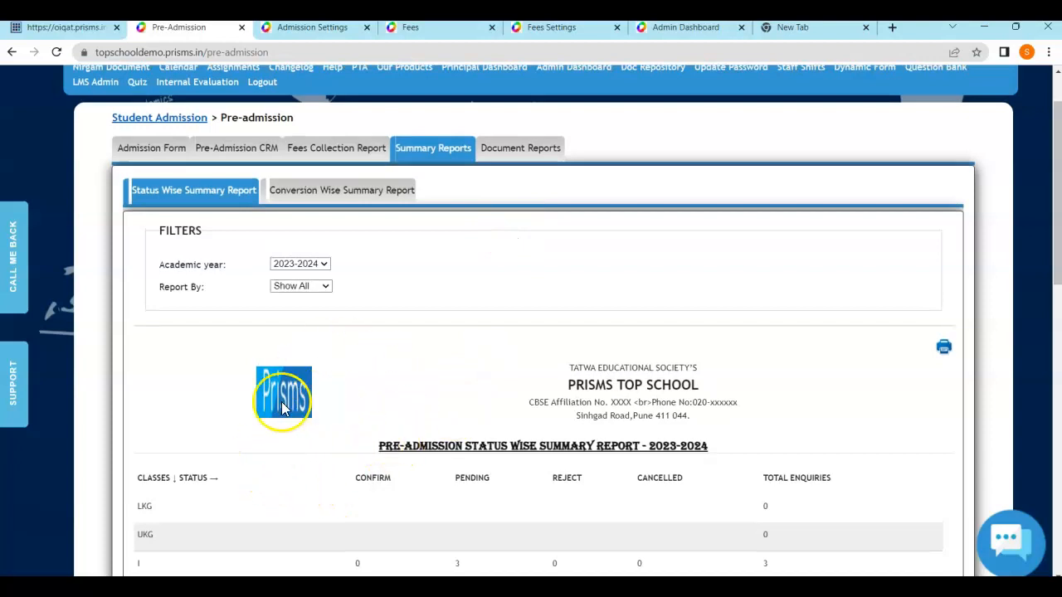
left_click(523, 153)
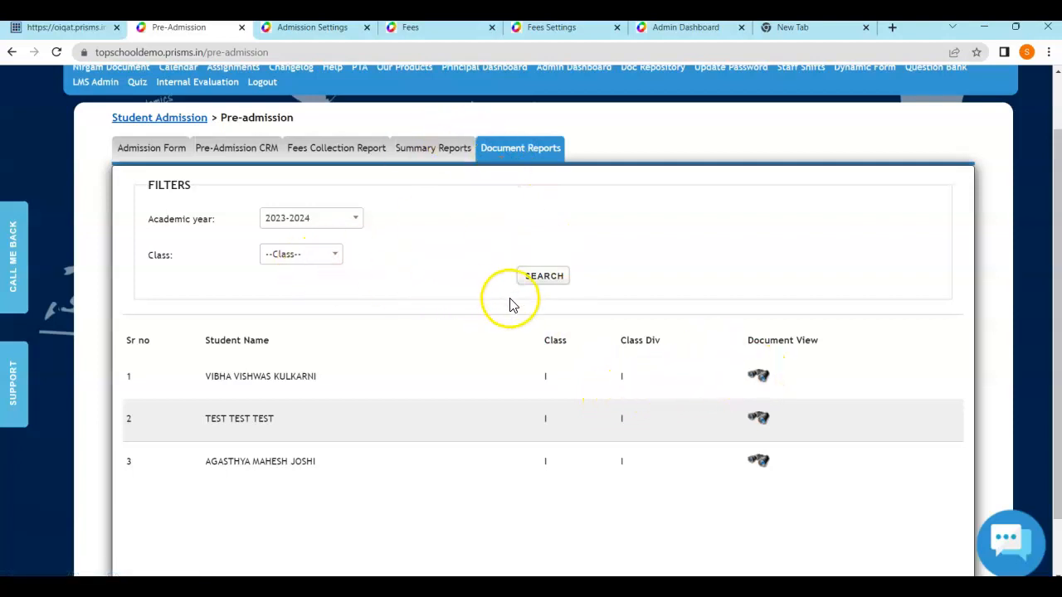
View the first student's document upload status, close it, and open the Admission Form tab
left_click(757, 380)
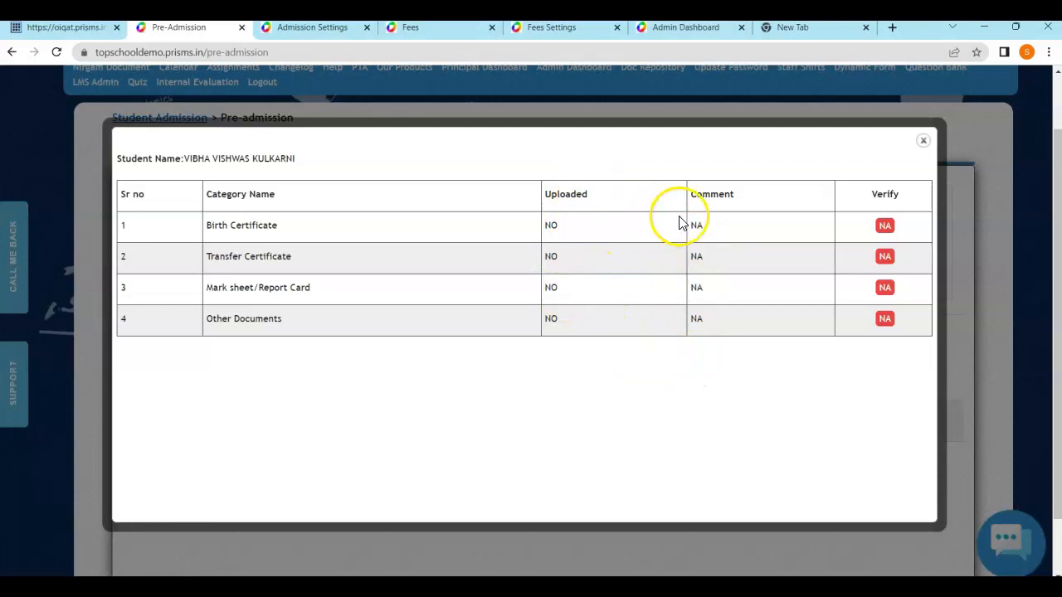
left_click(921, 142)
left_click(133, 228)
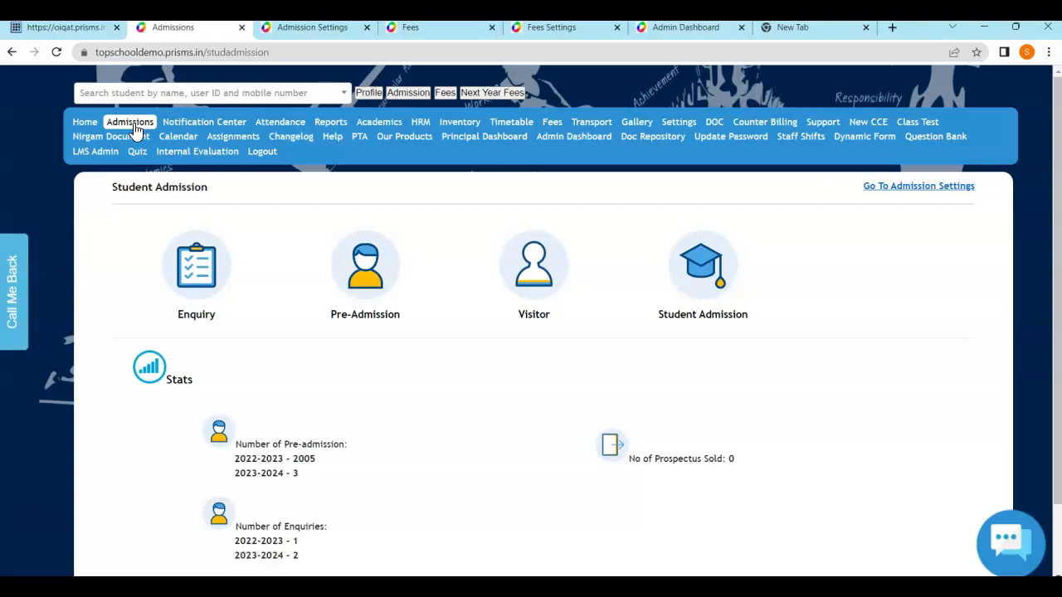
Start a new student admission with fees package I_STD_53900 and class I
left_click(714, 289)
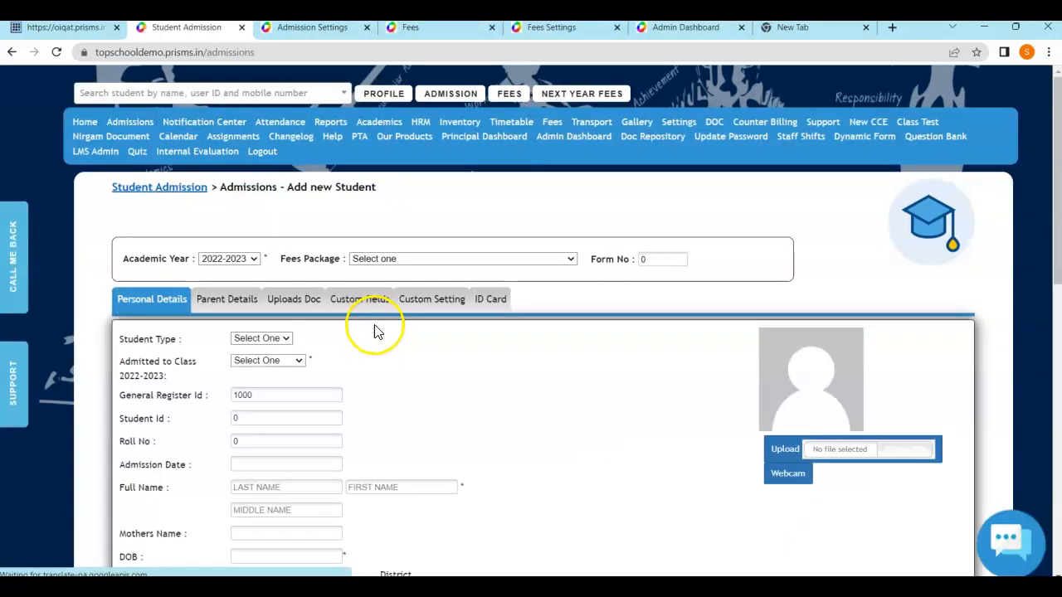
scroll(450, 329, "down", 2)
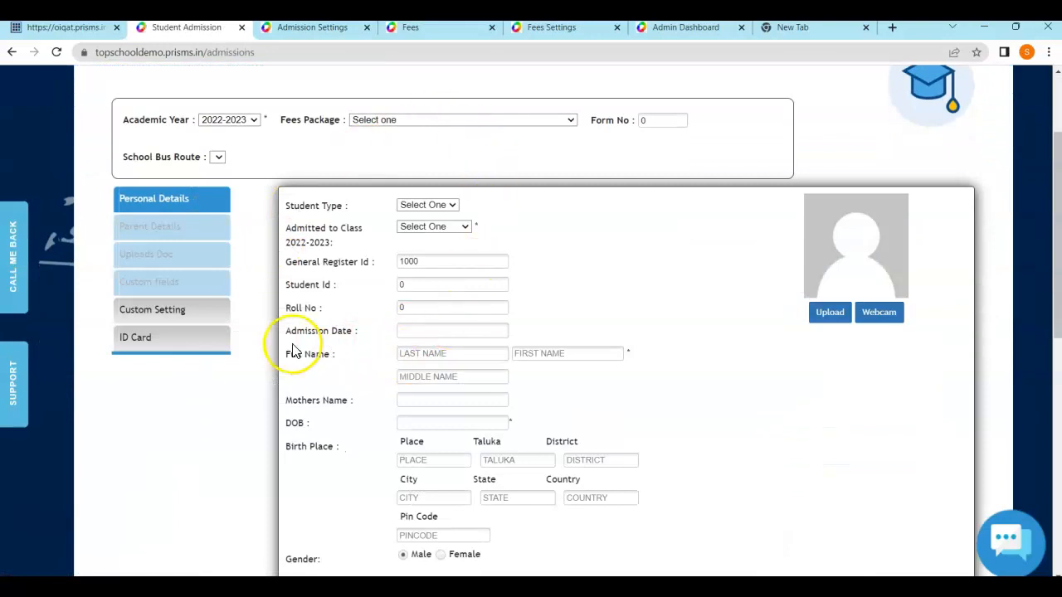
left_click(451, 120)
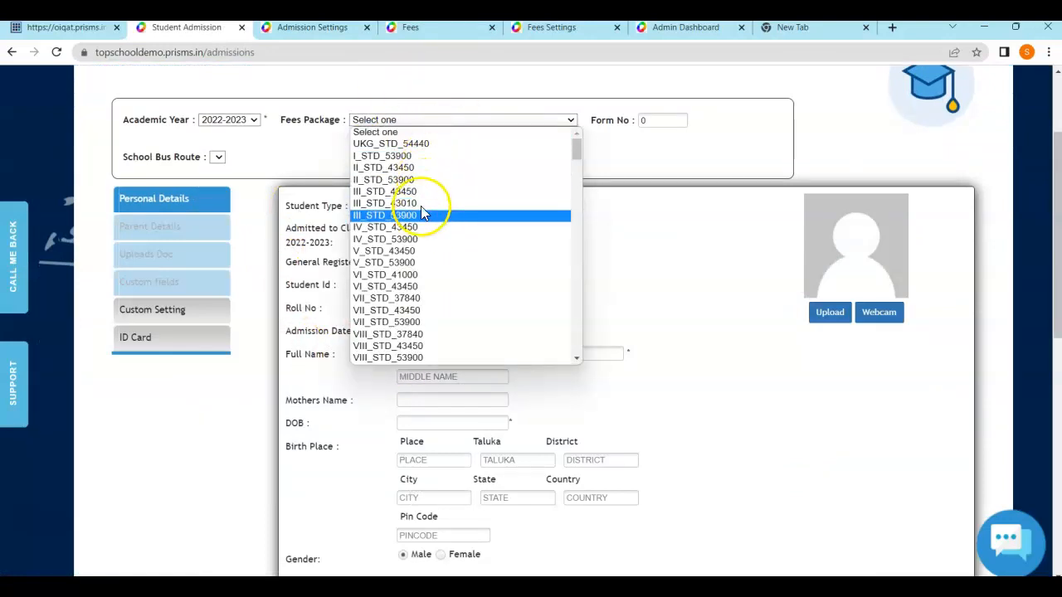
left_click(406, 156)
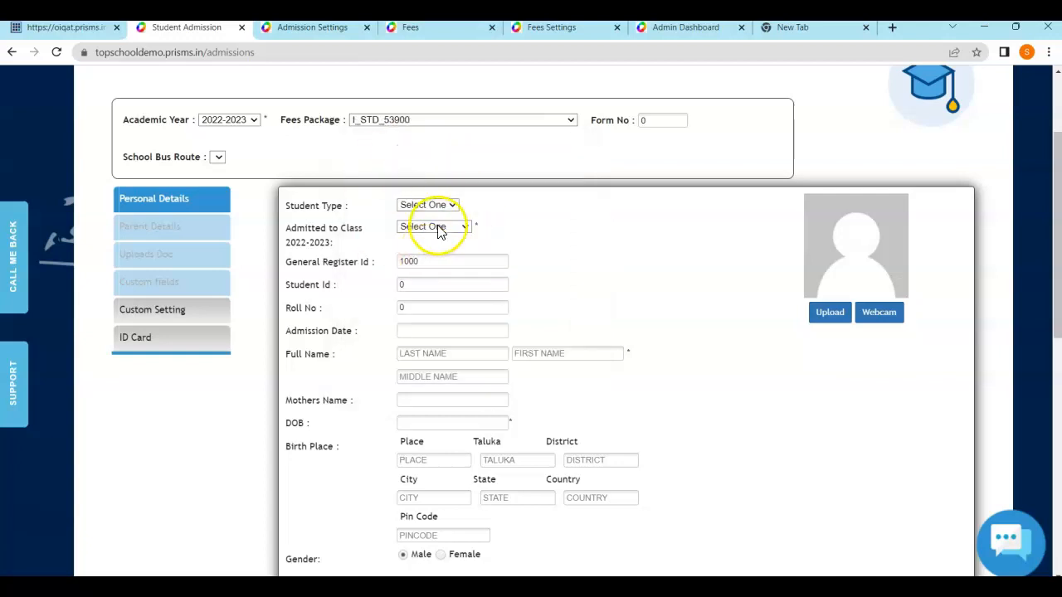
left_click(435, 226)
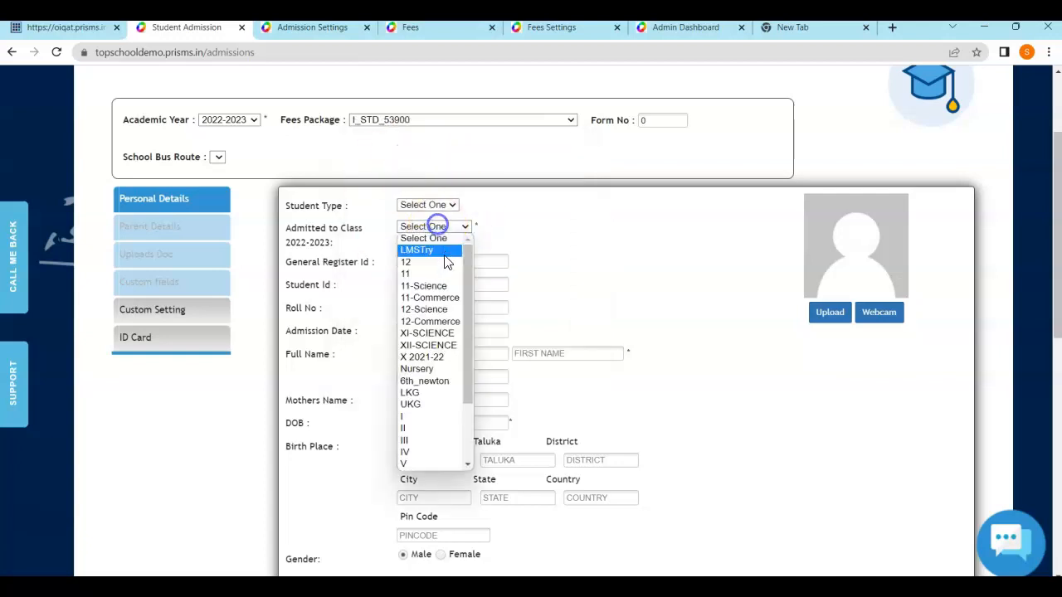
left_click(403, 416)
scroll(498, 268, "down", 2)
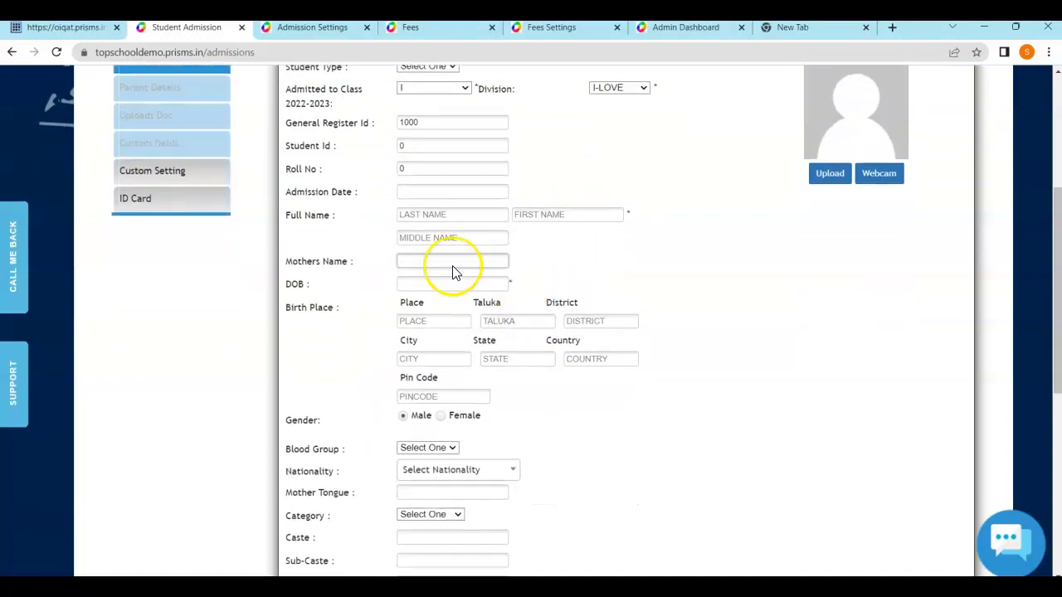
Enter the student's last, first and middle names
left_click(456, 215)
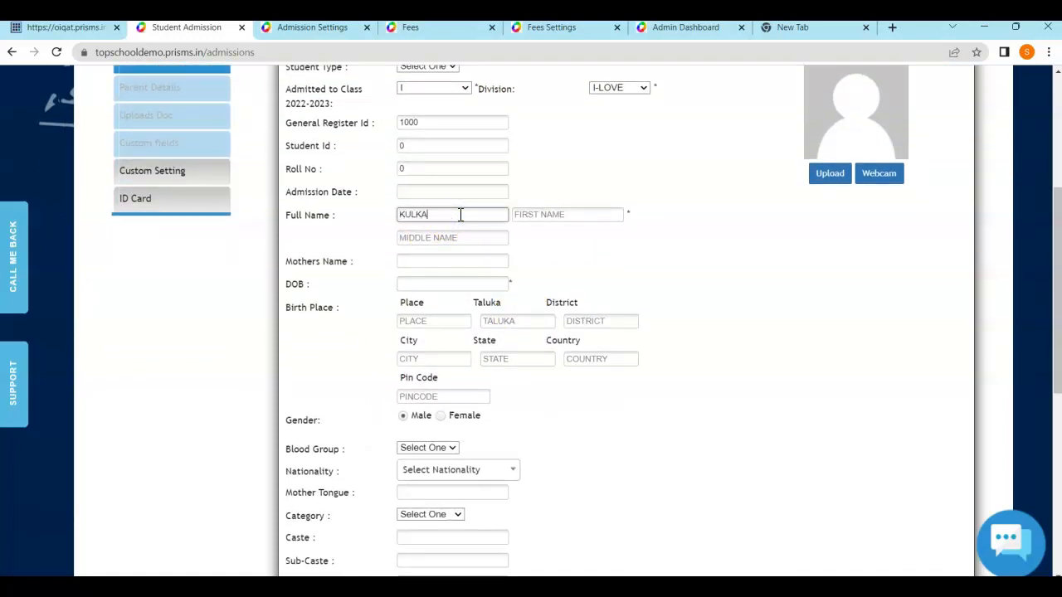
left_click(517, 214)
left_click(482, 235)
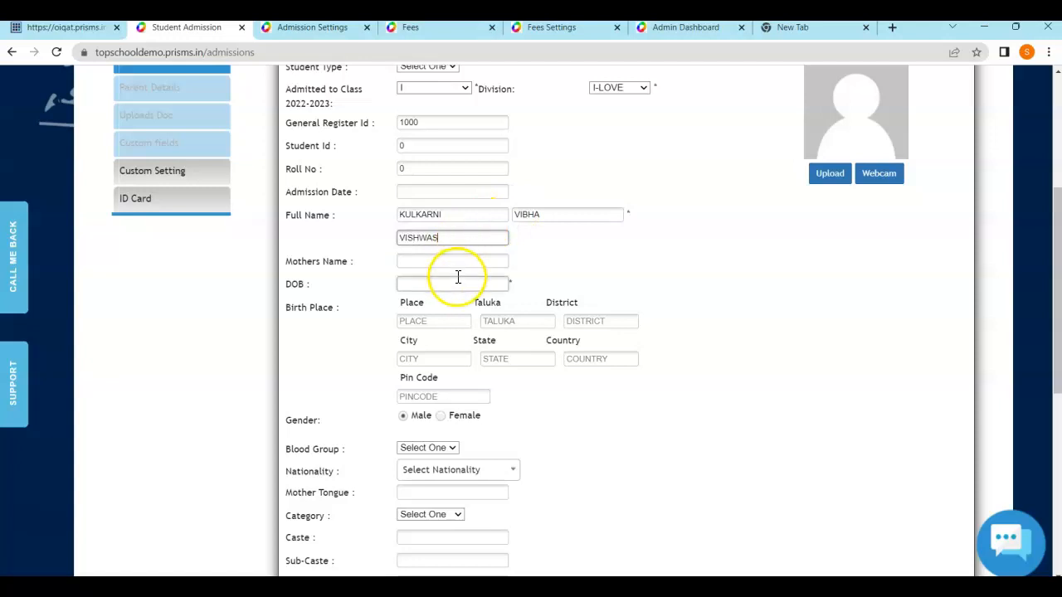
Set the student's date of birth to 01-03-2010
left_click(457, 280)
left_click(502, 303)
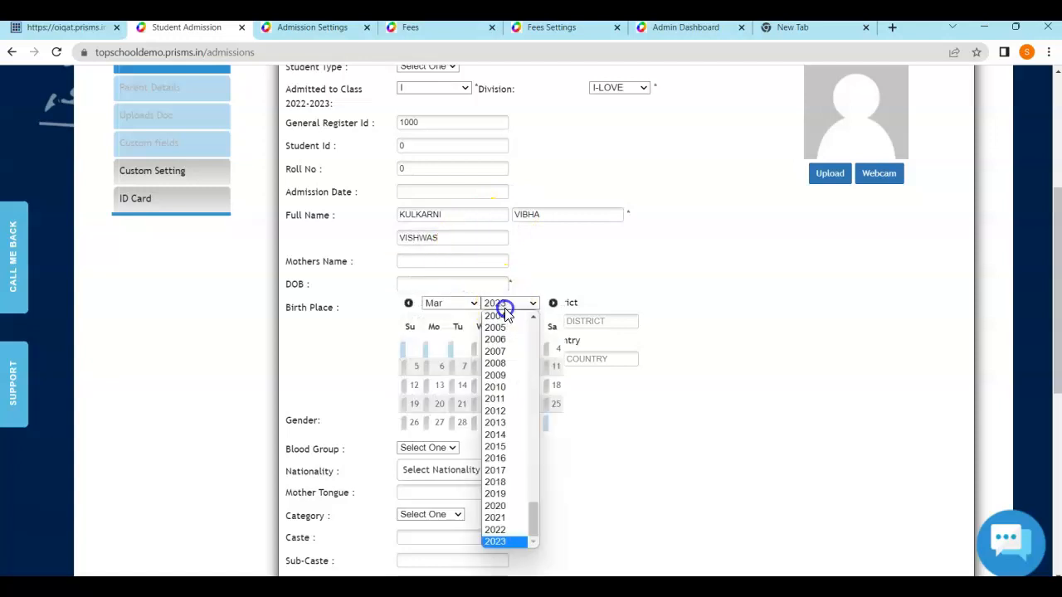
left_click(496, 387)
left_click(441, 351)
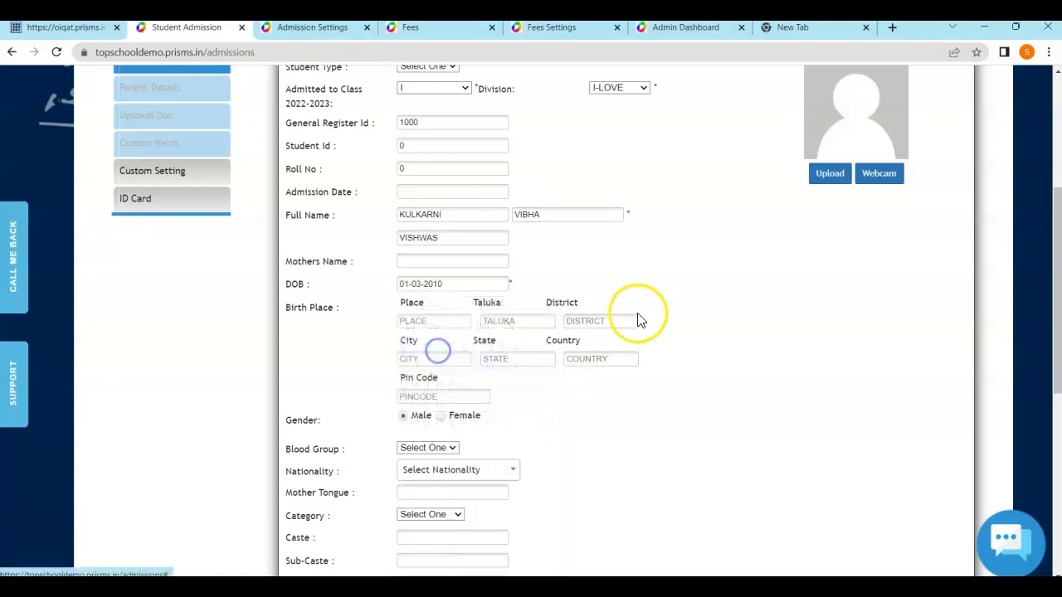
scroll(639, 315, "down", 5)
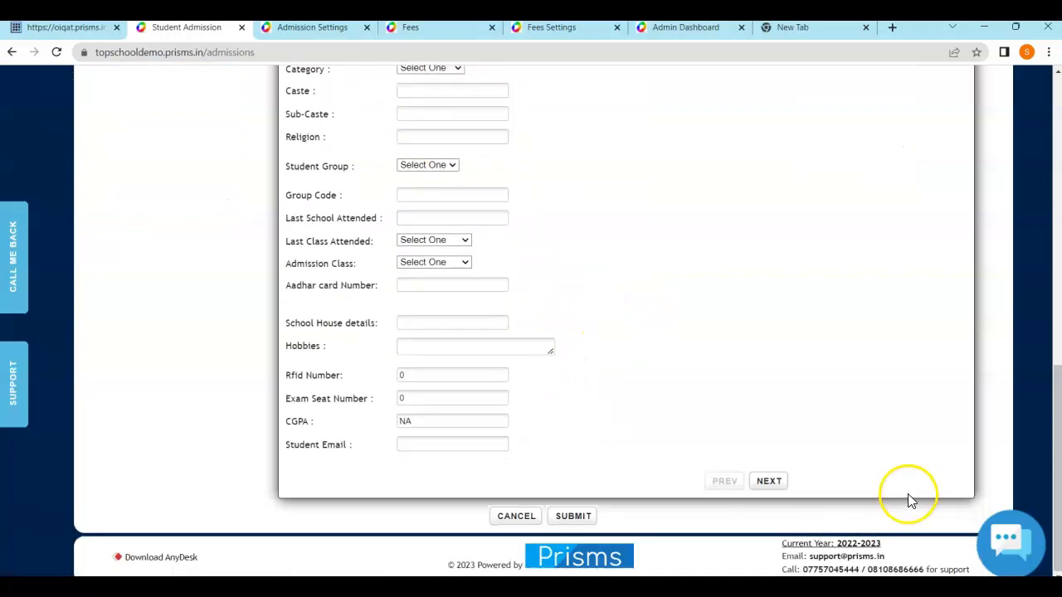
Advance past the address page to Uploads Doc and tick Send Login Details Through SMS
left_click(773, 481)
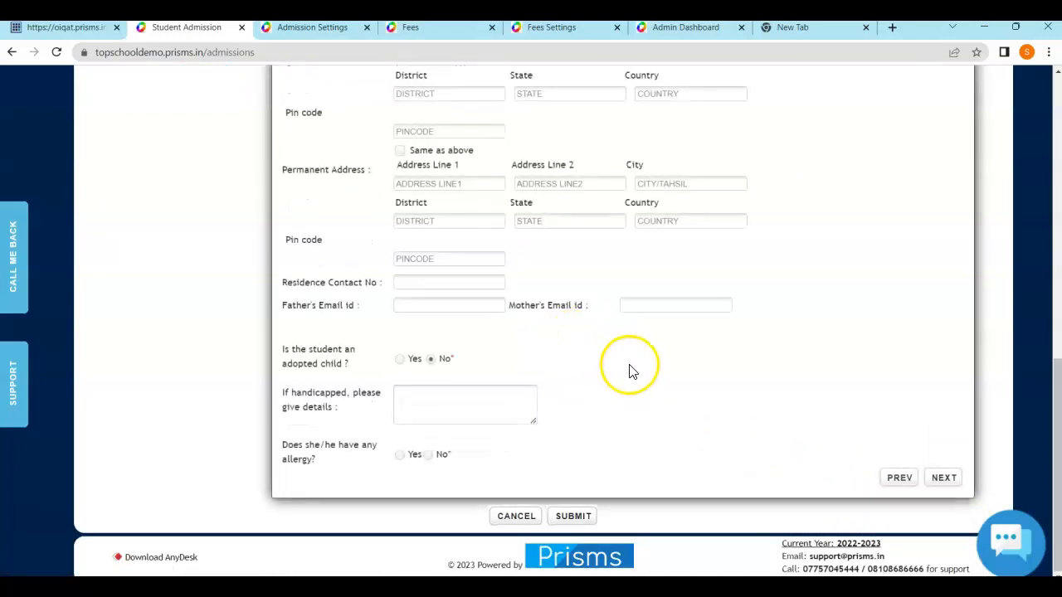
scroll(675, 412, "up", 7)
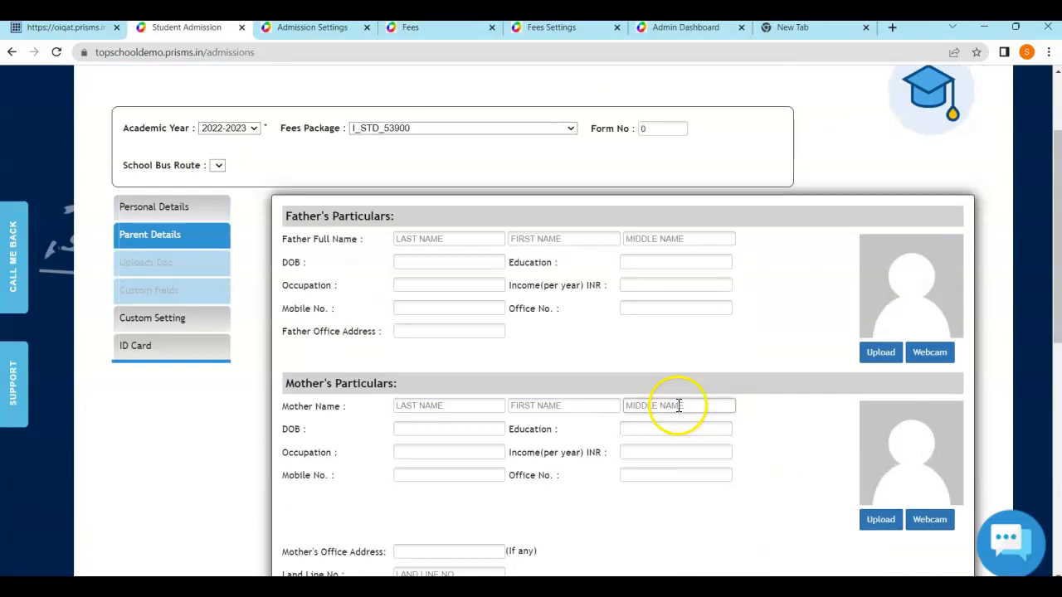
scroll(677, 413, "down", 5)
scroll(676, 412, "down", 2)
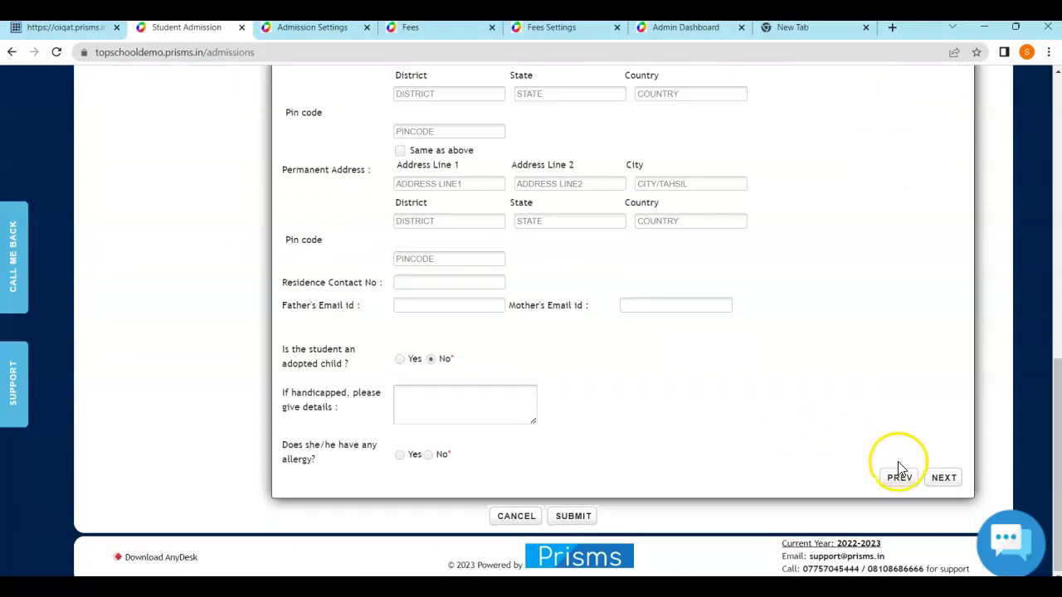
left_click(942, 479)
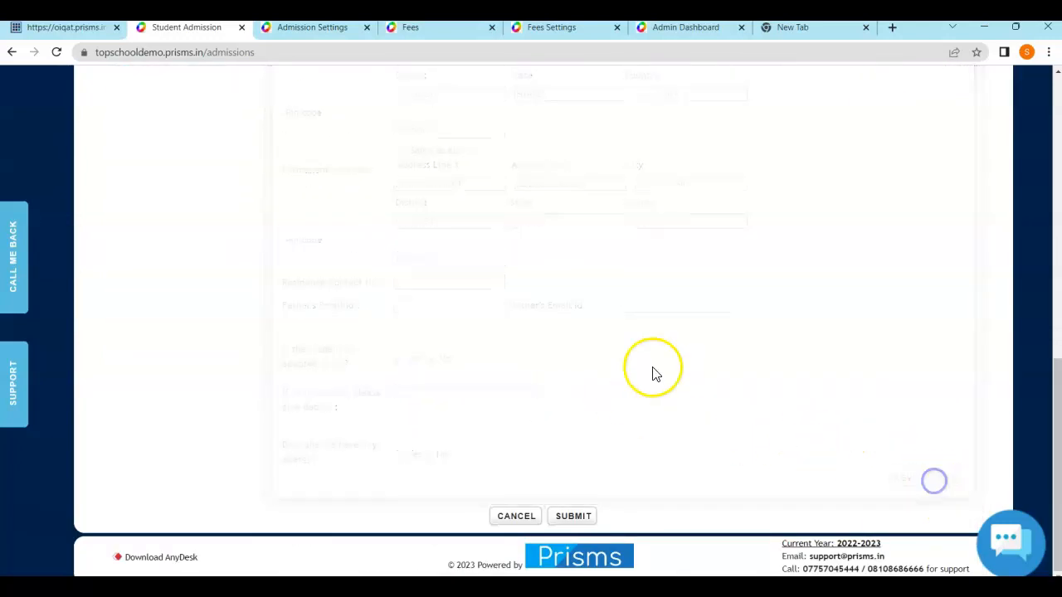
scroll(513, 344, "down", 3)
left_click(290, 322)
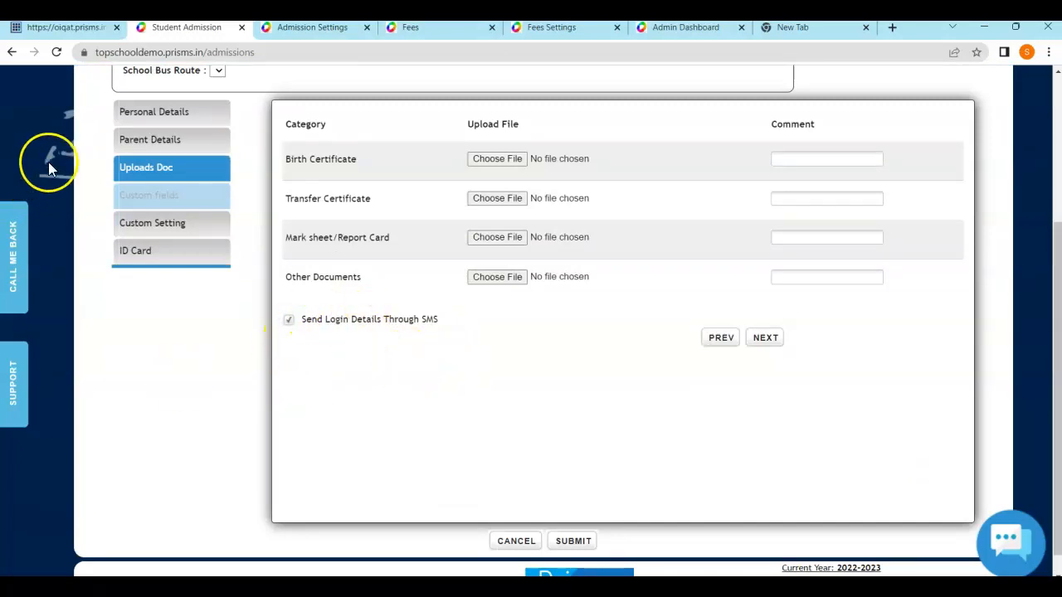
Go to Fees Management, landing on Fees Collection with Cash payment for 2022-2023
scroll(640, 367, "down", 1)
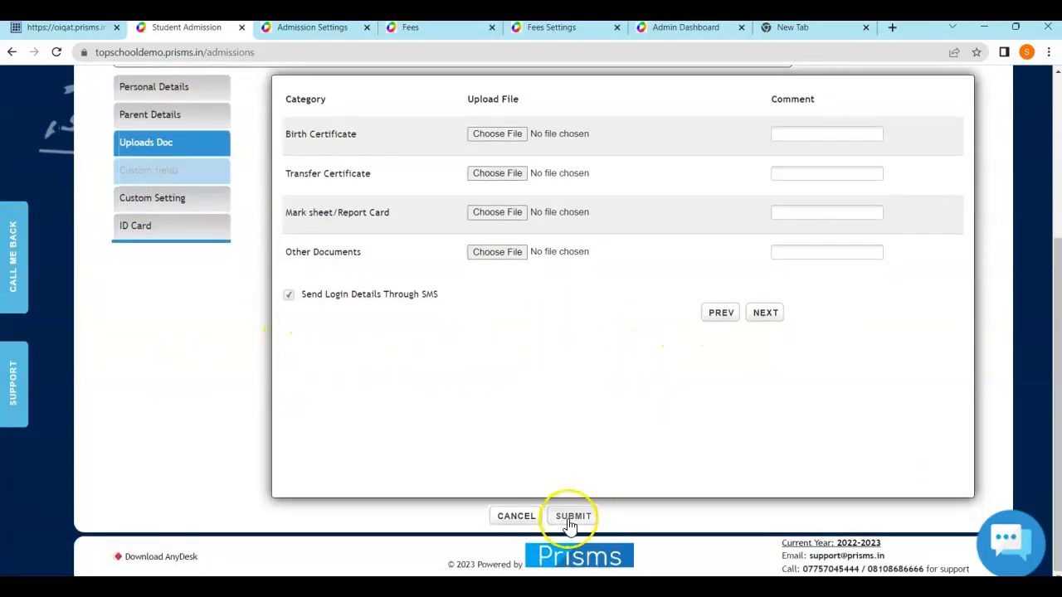
scroll(324, 332, "up", 2)
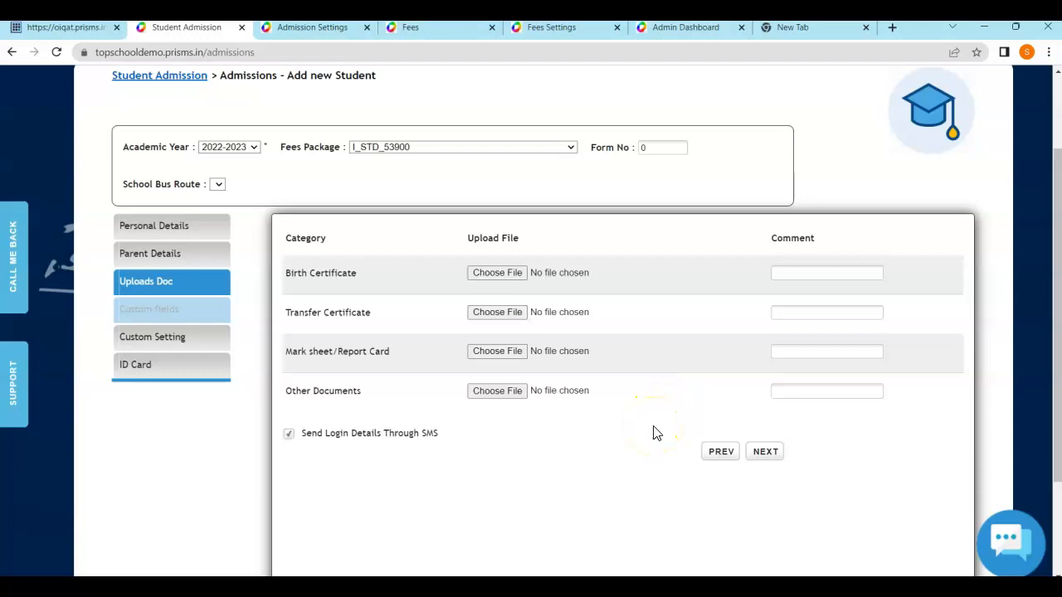
scroll(474, 415, "up", 2)
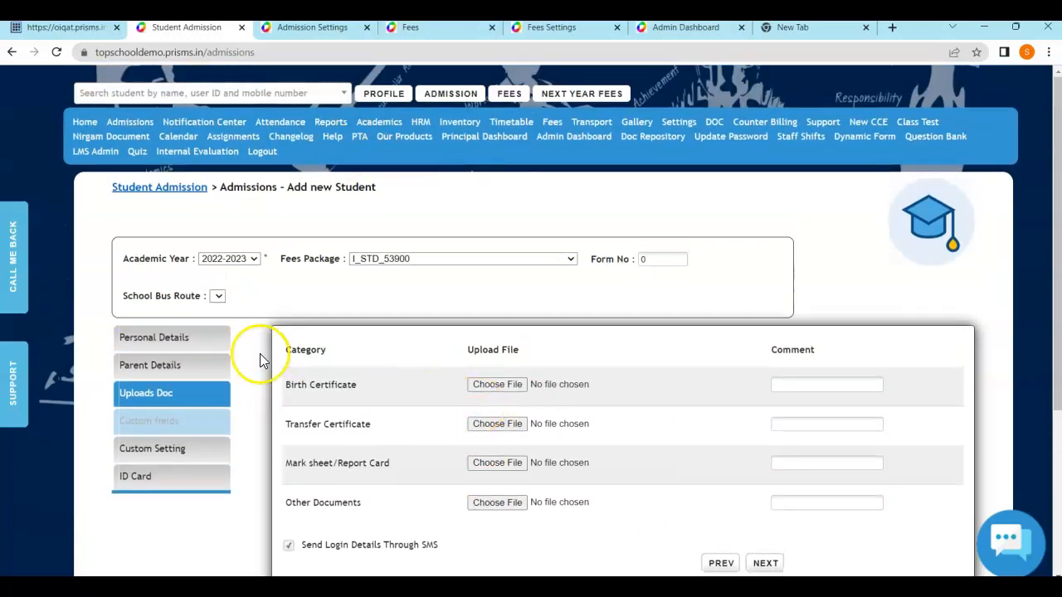
left_click(552, 122)
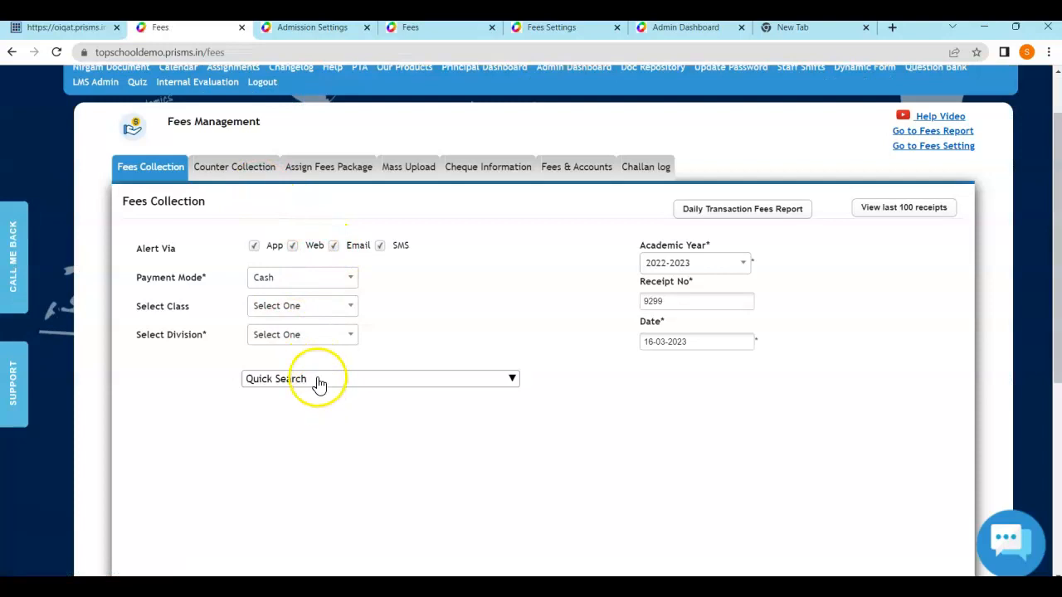
View the Assign Fees Package form, return to Fees Collection, then go back to Admissions
scroll(368, 386, "up", 1)
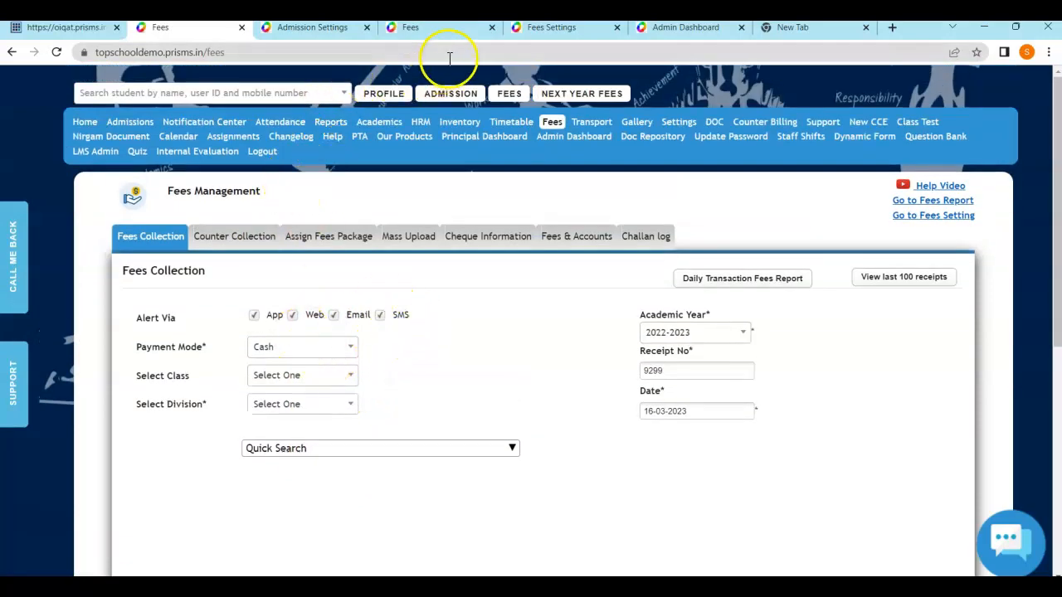
left_click(346, 241)
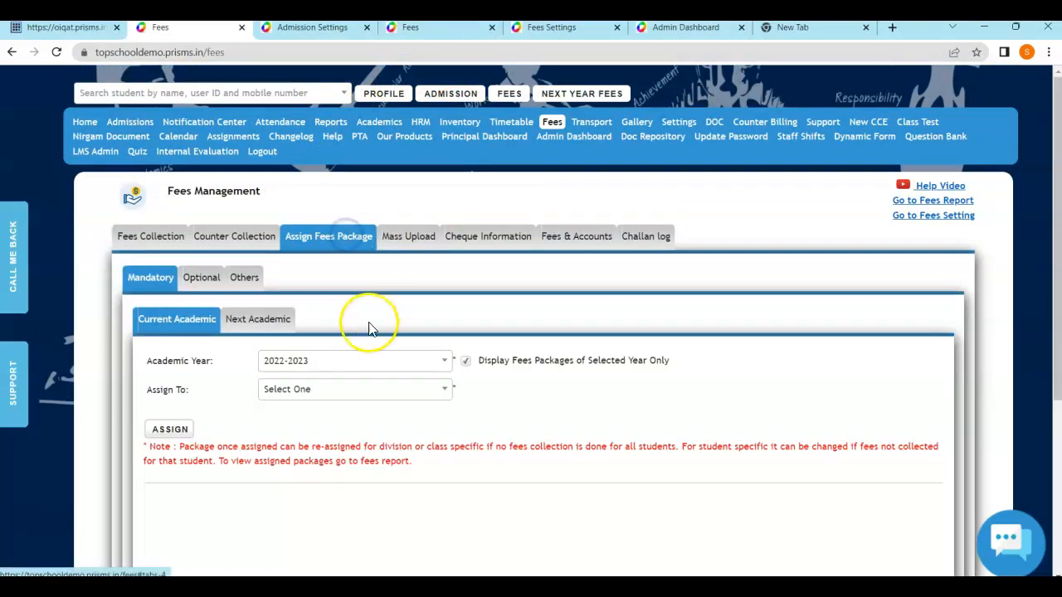
left_click(148, 237)
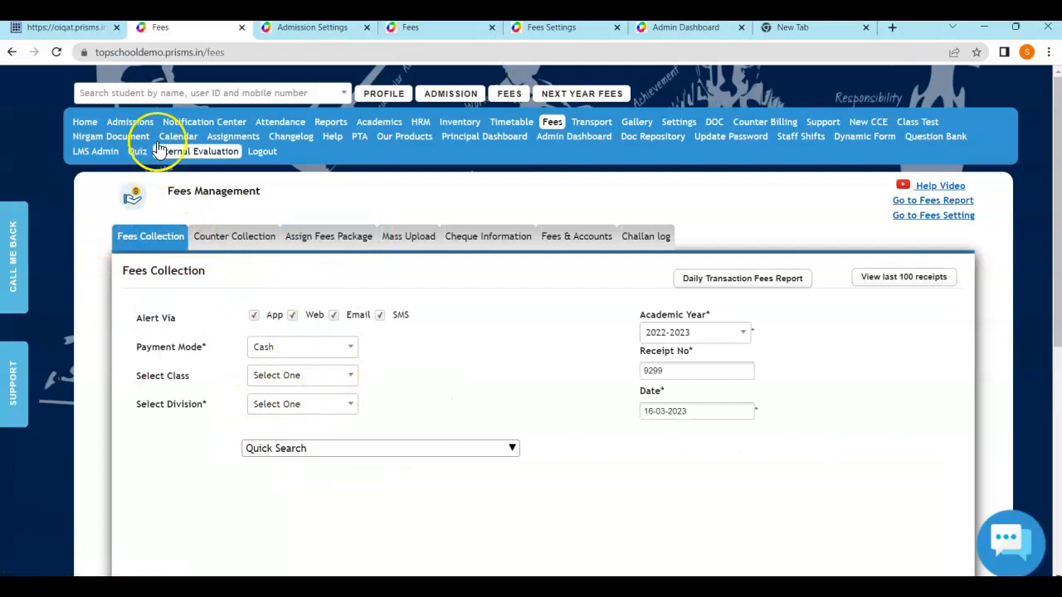
left_click(139, 125)
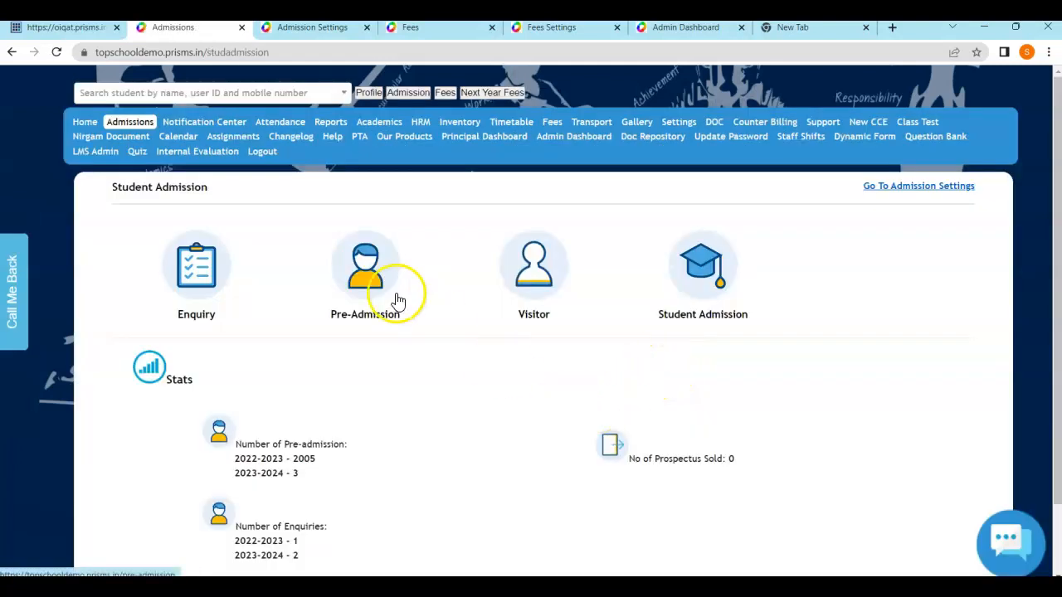
Search the General Register (Genregister) report for Admission Type New
left_click(330, 123)
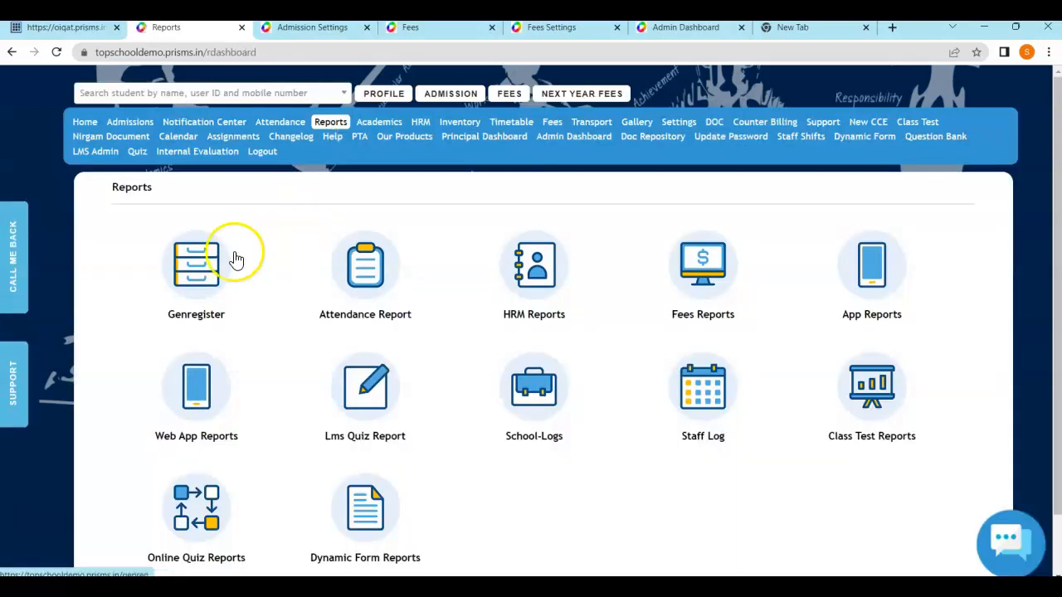
left_click(205, 263)
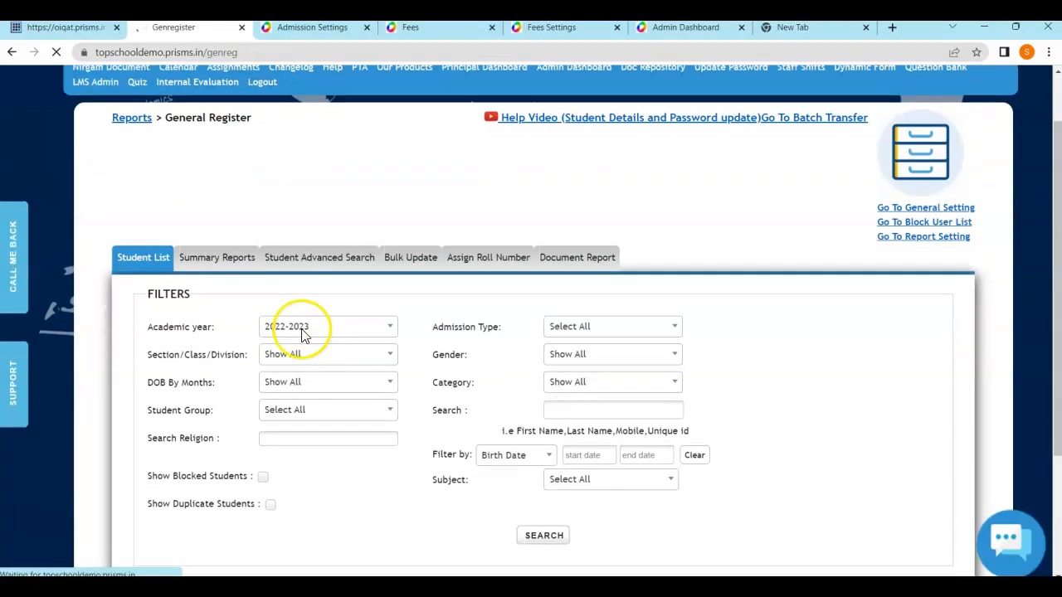
left_click(595, 327)
left_click(584, 398)
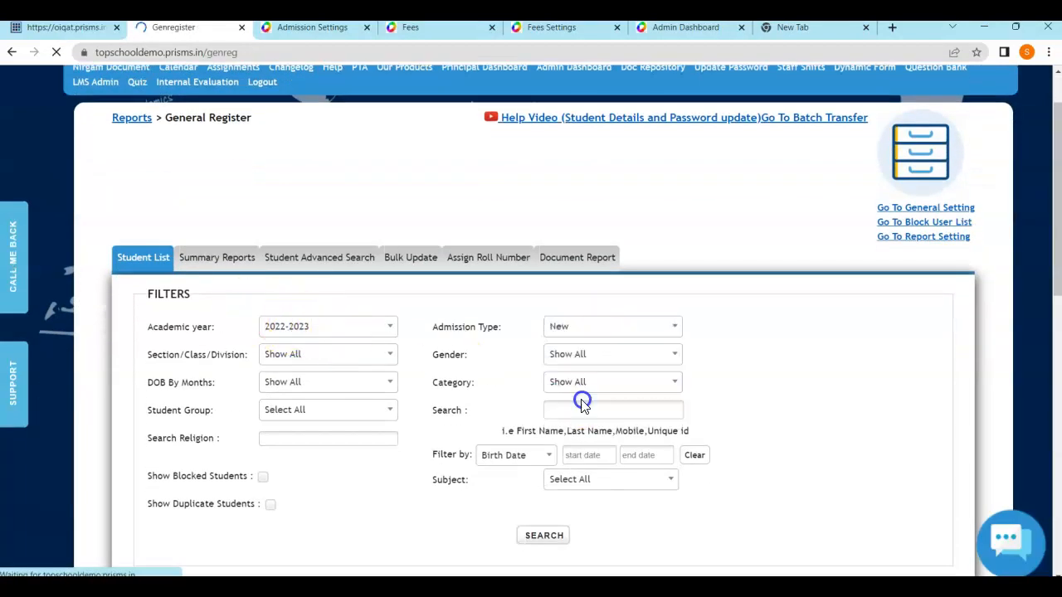
scroll(718, 339, "down", 2)
left_click(540, 398)
Scroll through the Student List of 215 new admissions for 2022-2023
scroll(741, 346, "down", 10)
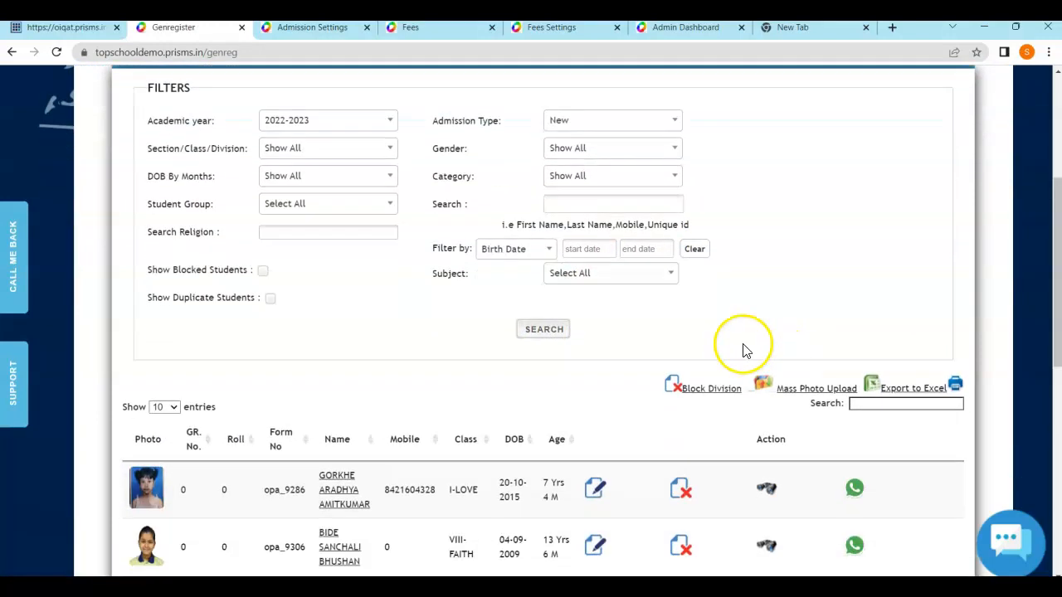
scroll(588, 441, "up", 10)
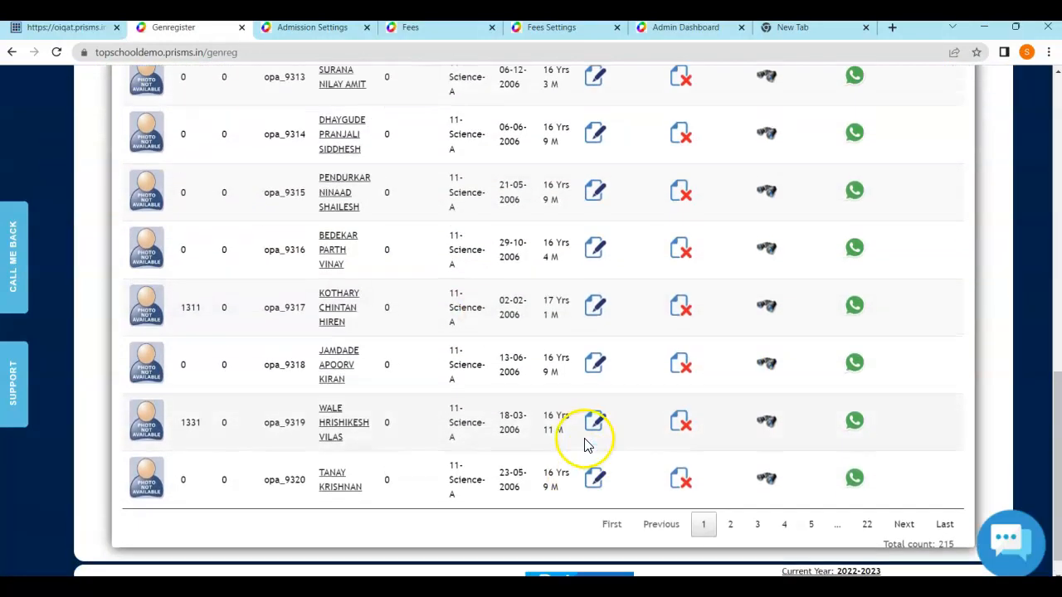
scroll(948, 510, "down", 10)
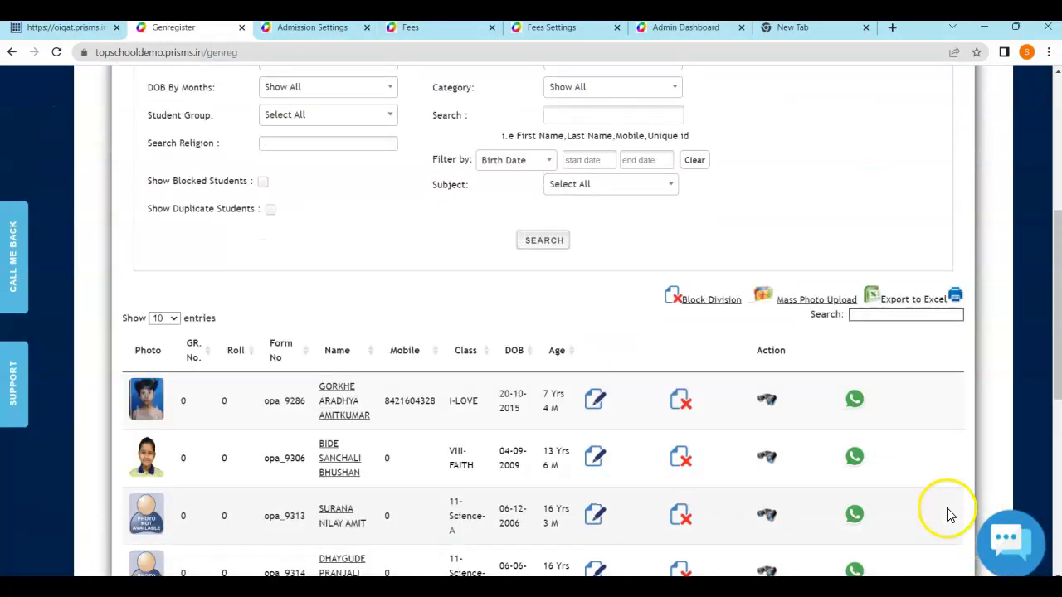
scroll(838, 334, "up", 6)
scroll(836, 334, "up", 2)
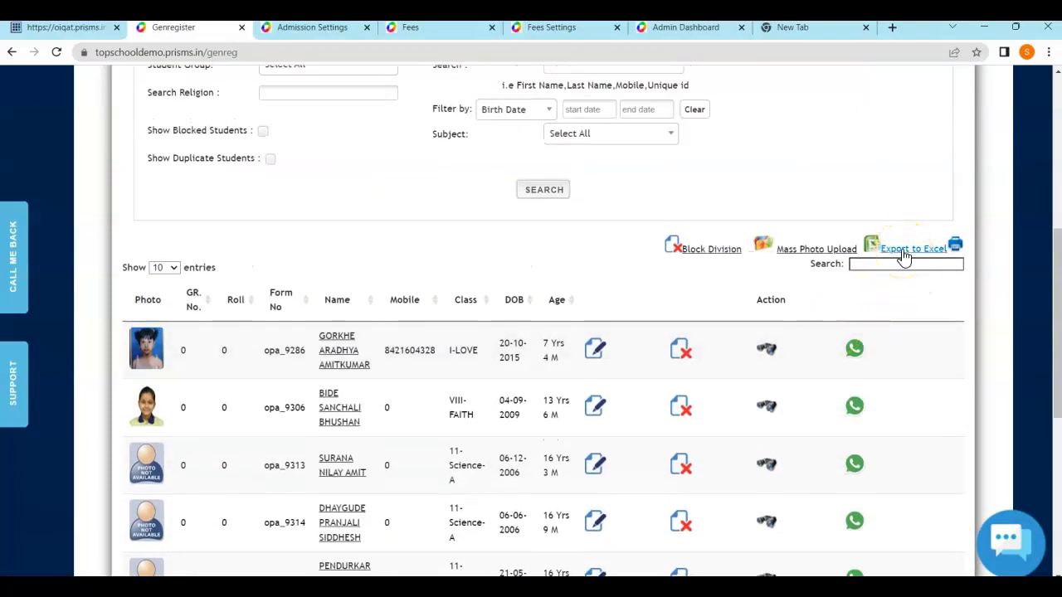
scroll(421, 353, "up", 5)
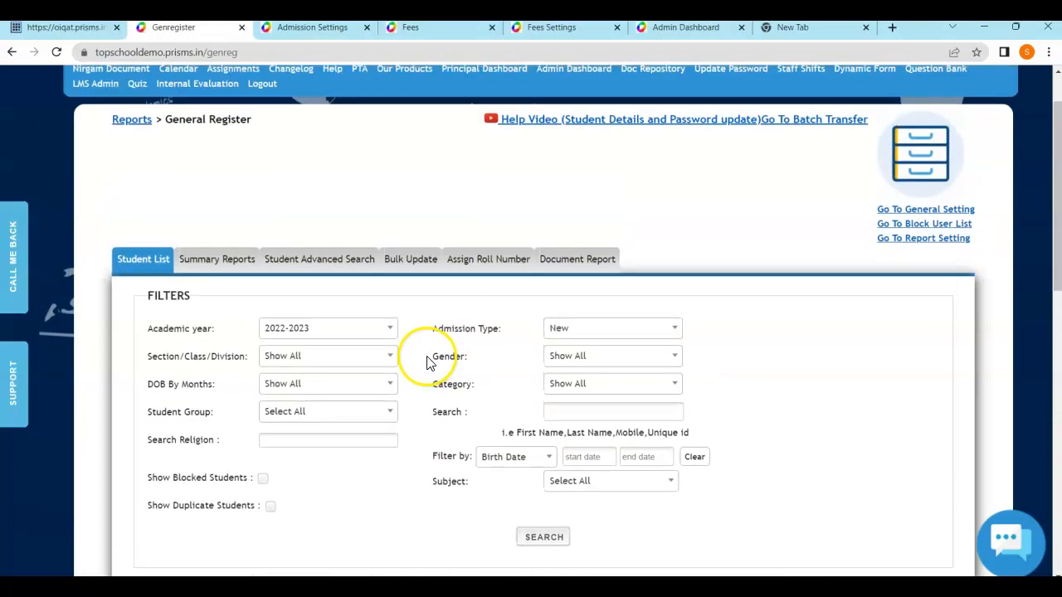
scroll(297, 292, "up", 1)
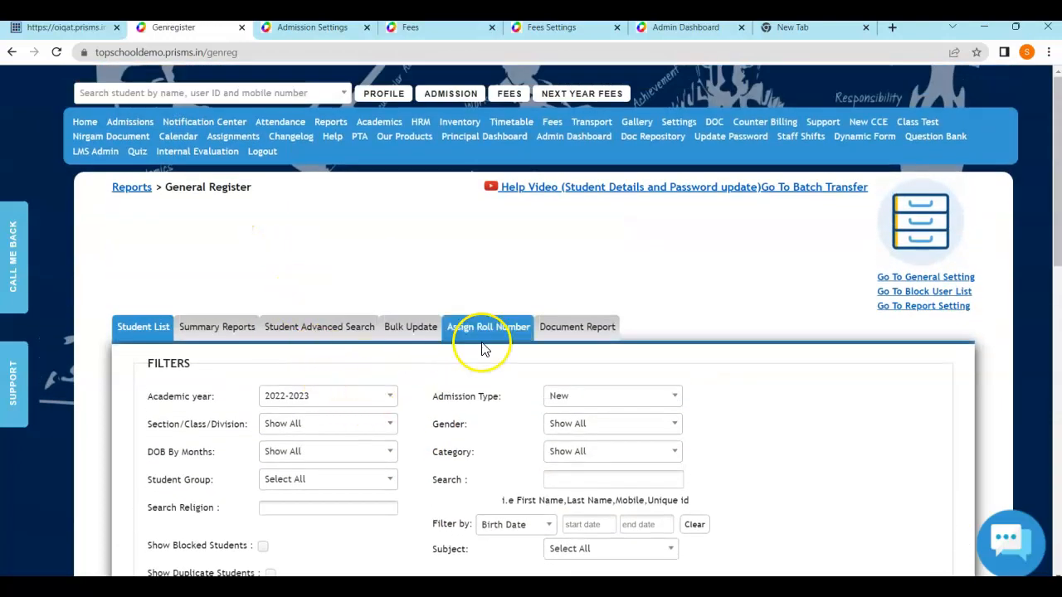
scroll(506, 332, "down", 3)
scroll(525, 317, "down", 6)
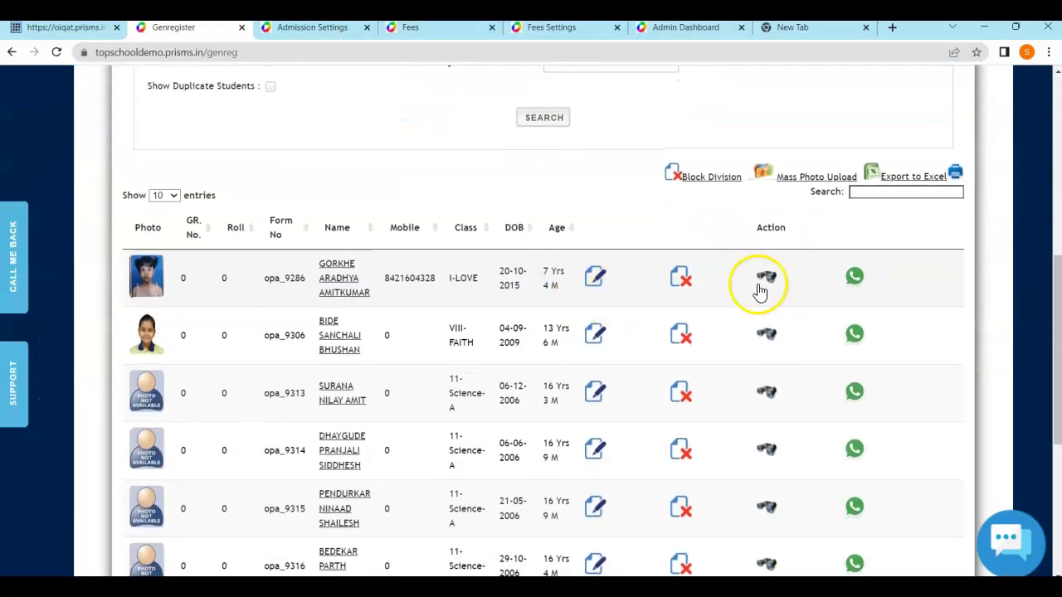
scroll(940, 349, "down", 2)
scroll(740, 427, "up", 10)
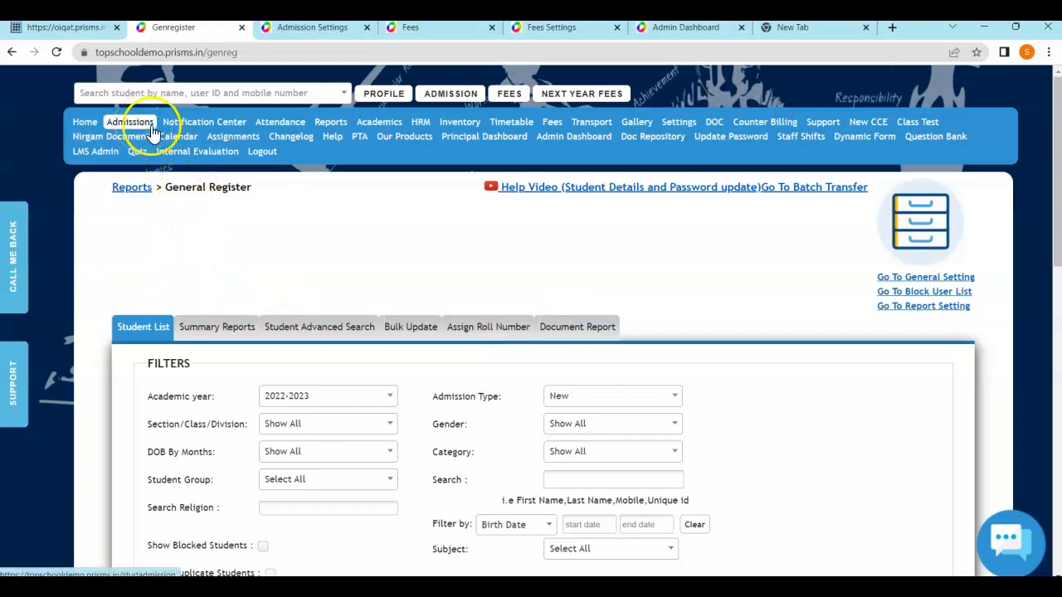
scroll(923, 462, "down", 7)
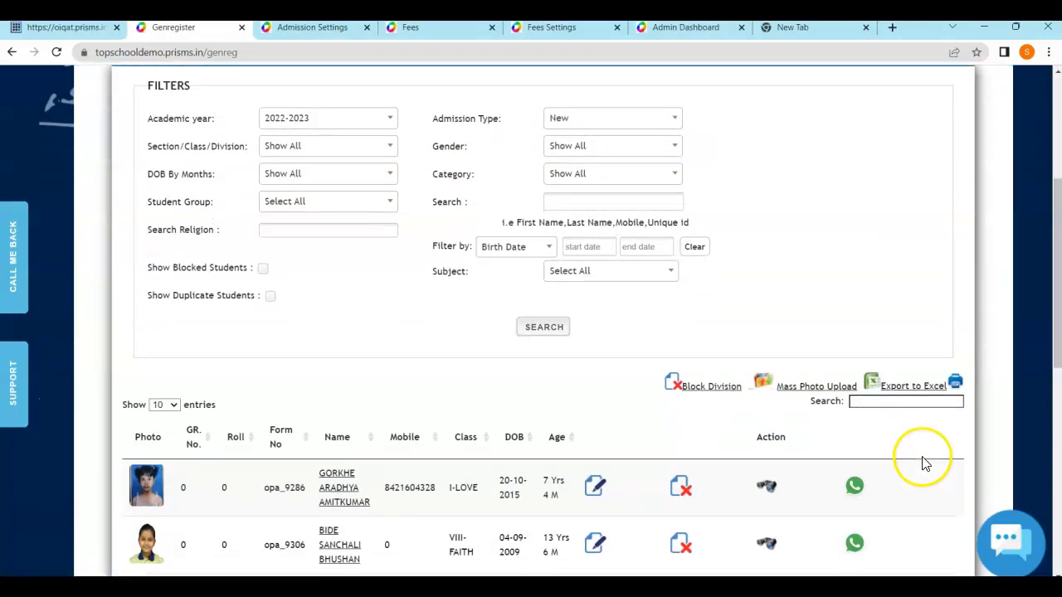
scroll(879, 498, "down", 3)
scroll(903, 462, "up", 8)
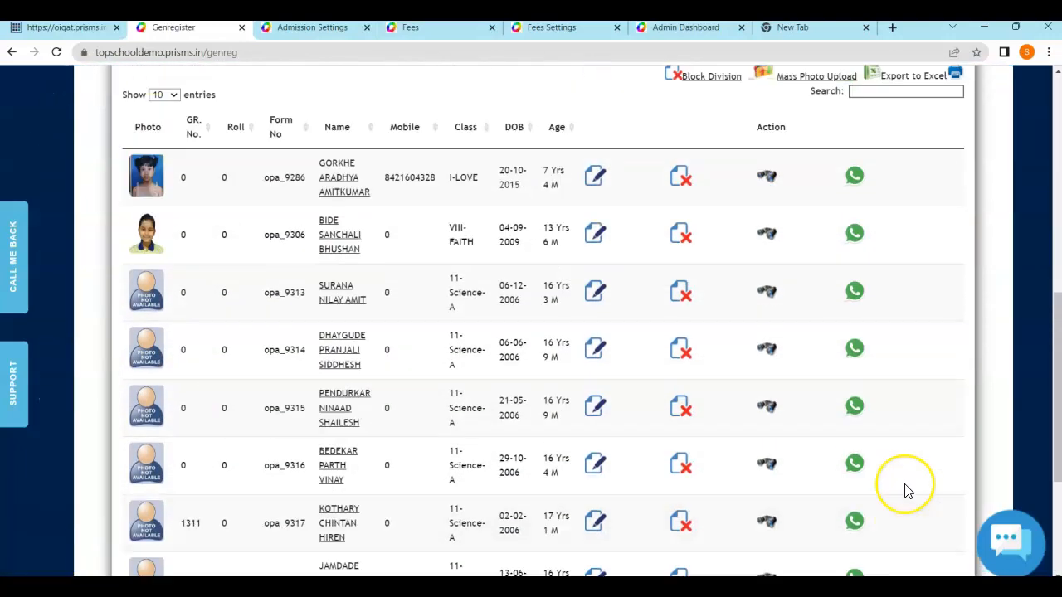
scroll(907, 492, "up", 3)
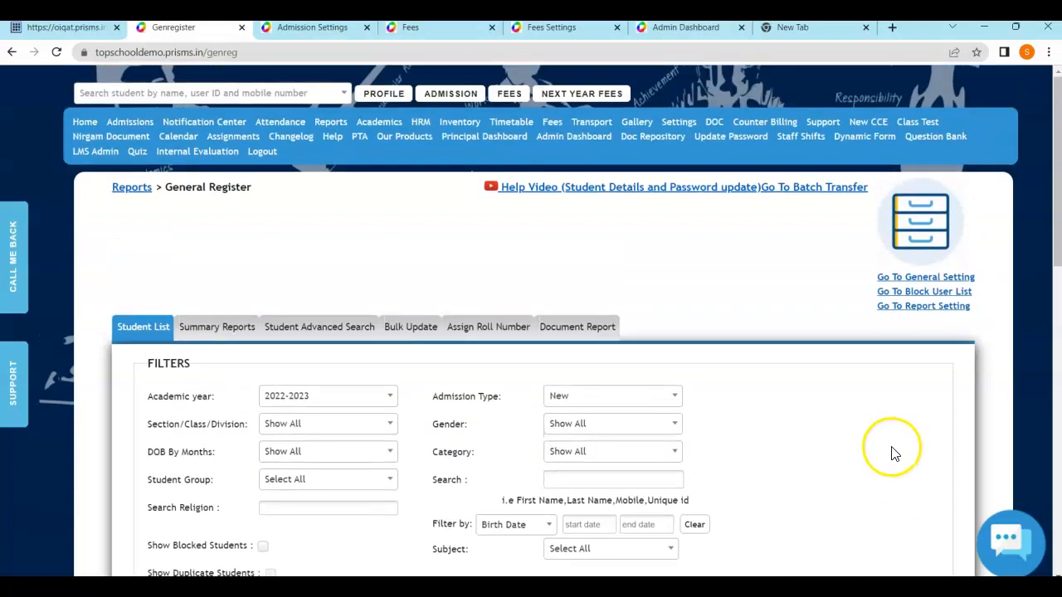
Return to Admissions and review the stats: 2005 pre-admissions for 2022-2023, 3 for 2023-2024
left_click(150, 135)
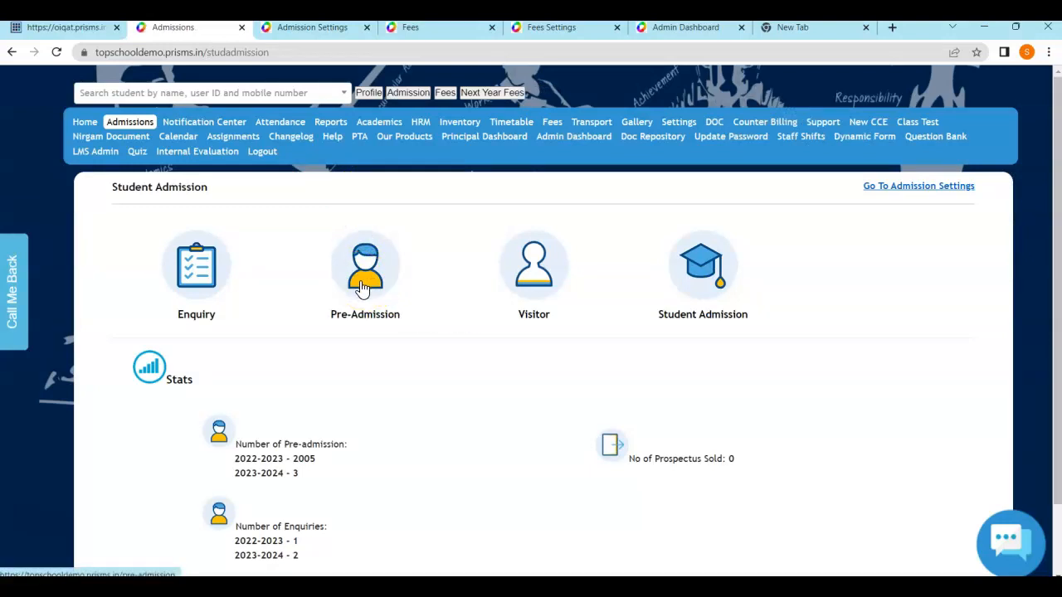
left_click(390, 317)
left_click(380, 297)
left_click(384, 275)
left_click(373, 284)
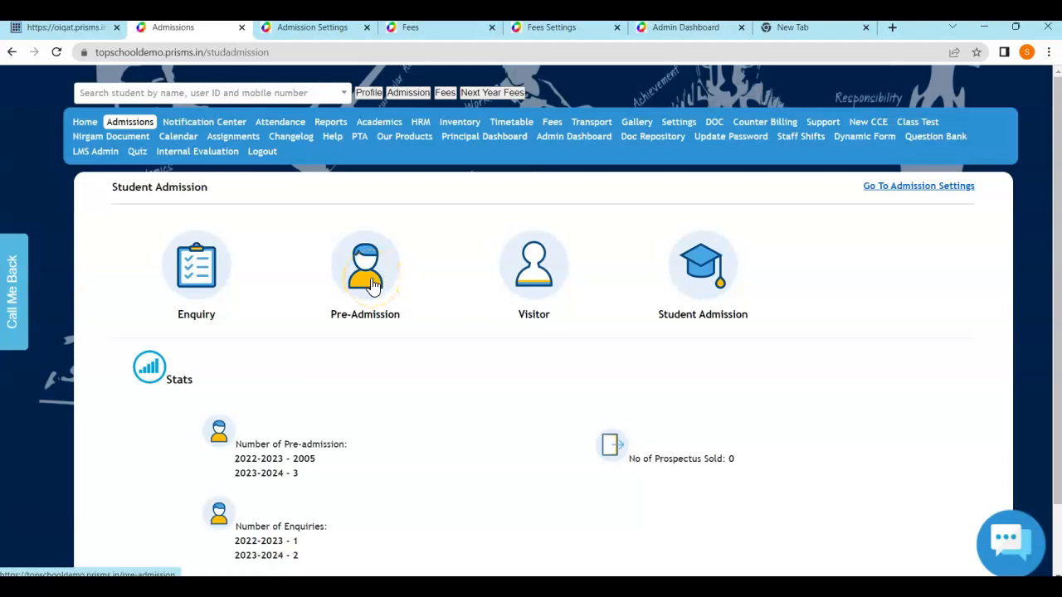